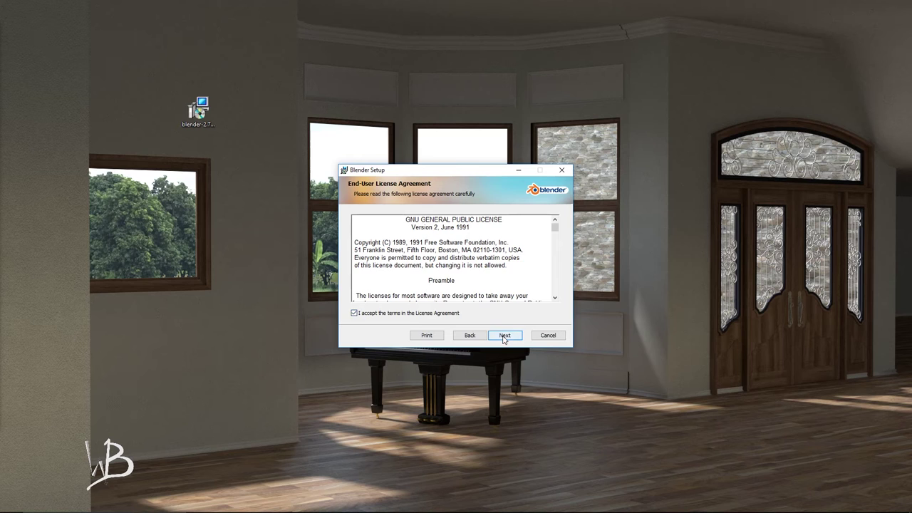
- Continue past the accepted license agreement and change the installation's destination folder to D:\Blender Foundation\Blender\
{"action": "left_click", "coordinate": [504, 335]}
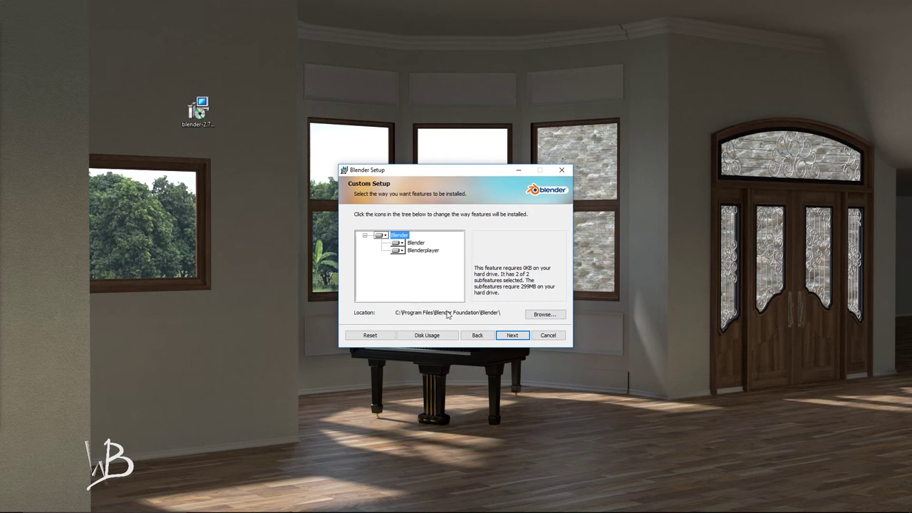
{"action": "left_click", "coordinate": [543, 314]}
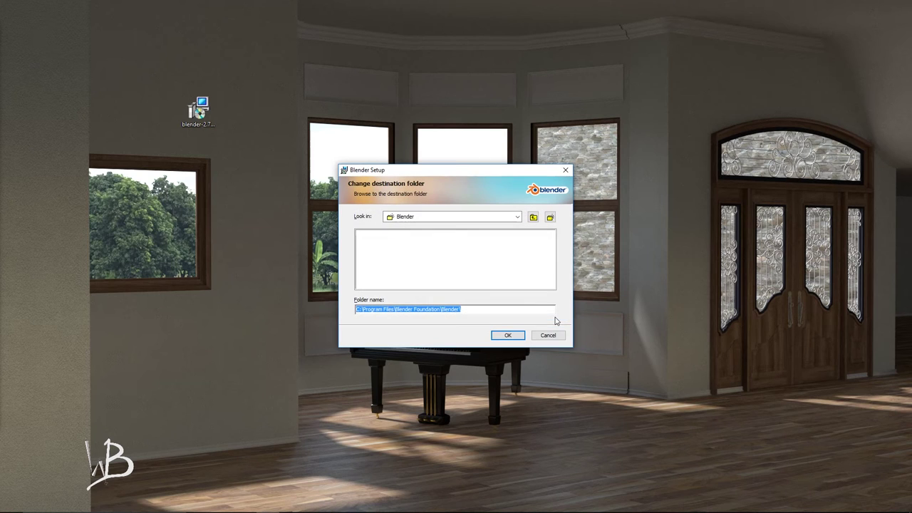
{"action": "left_click", "coordinate": [389, 309]}
{"action": "left_click_drag", "start_coordinate": [393, 309], "coordinate": [324, 308]}
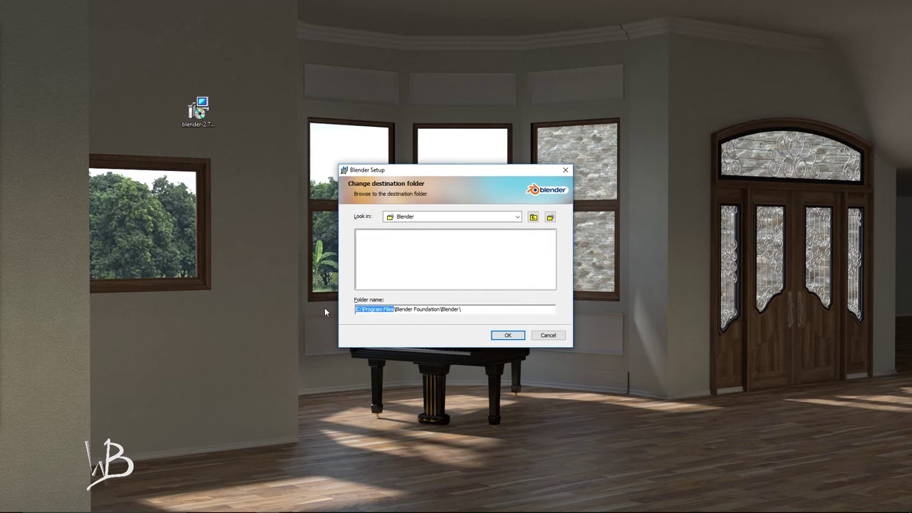
{"action": "type", "text": "D:"}
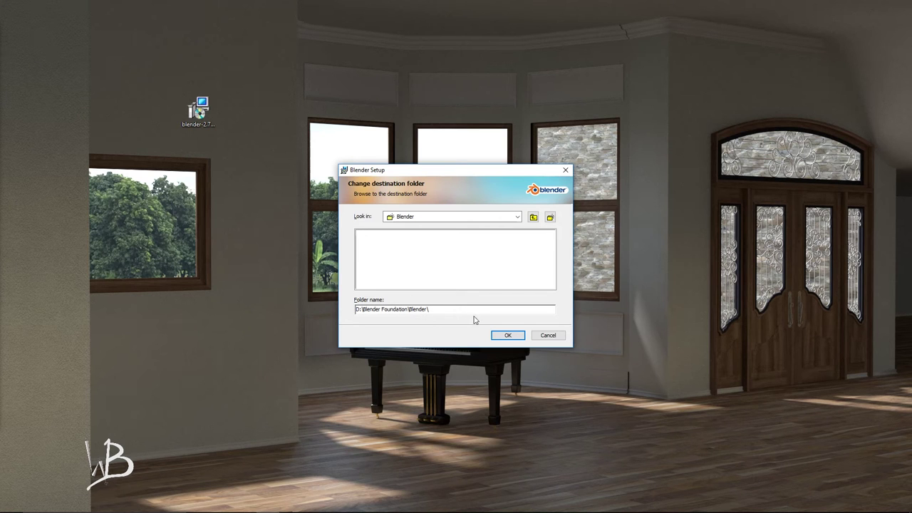
{"action": "left_click", "coordinate": [495, 311]}
{"action": "left_click", "coordinate": [503, 333]}
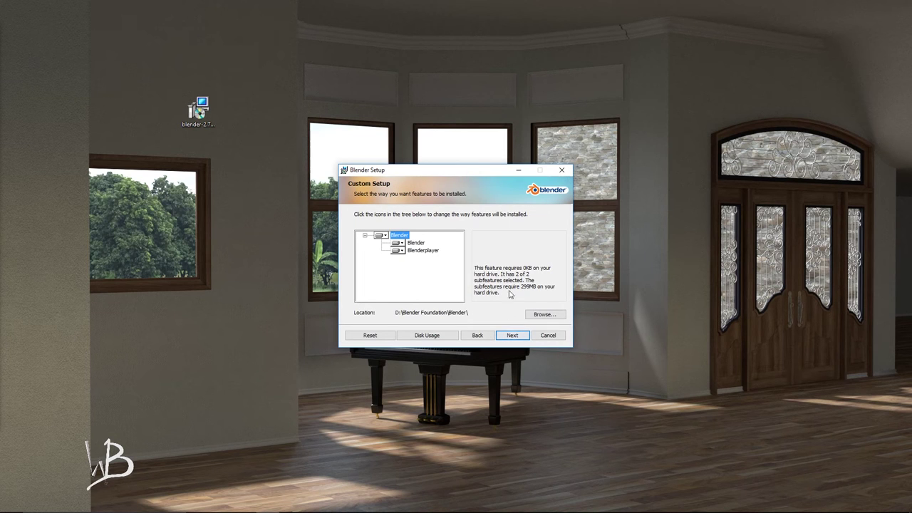
- Accept the custom setup, install Blender and finish the setup wizard
{"action": "left_click", "coordinate": [521, 339]}
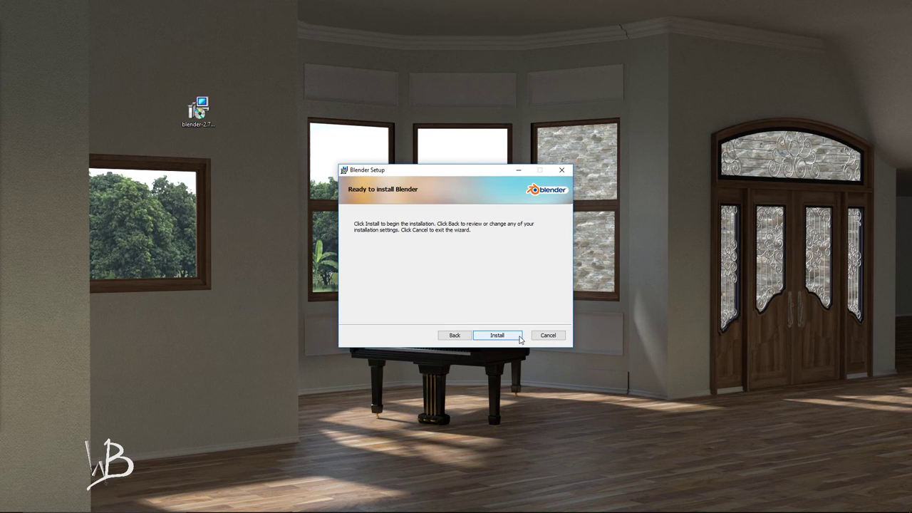
{"action": "left_click", "coordinate": [508, 340]}
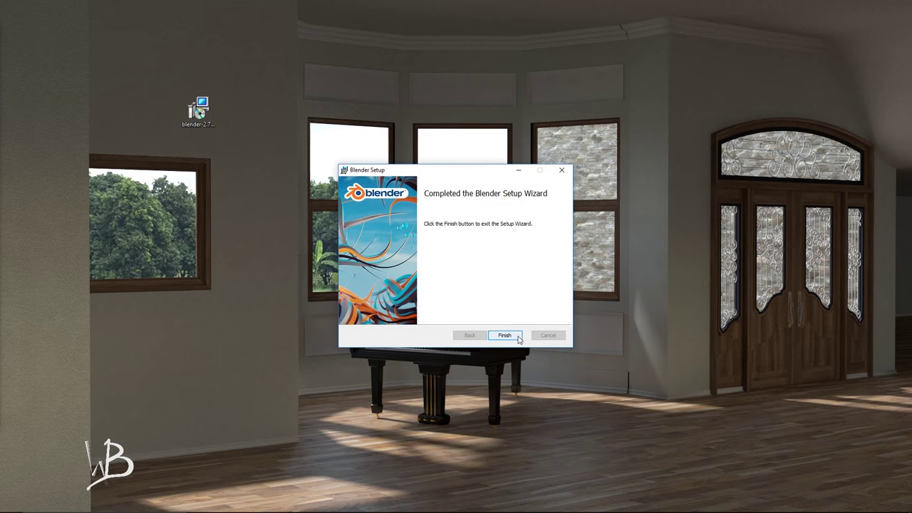
{"action": "left_click", "coordinate": [515, 335]}
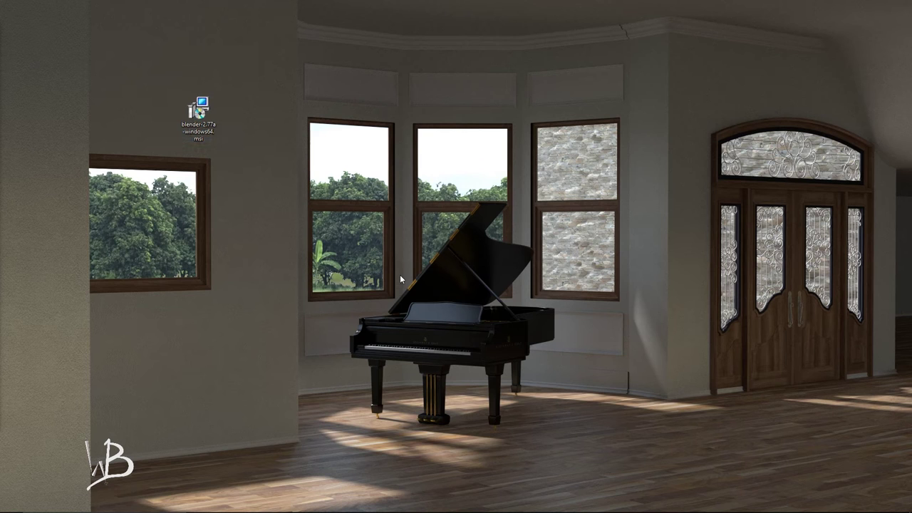
- Find and launch the installed Blender desktop app, maximize its window and dismiss the splash screen
{"action": "key", "text": "super"}
{"action": "type", "text": "blender"}
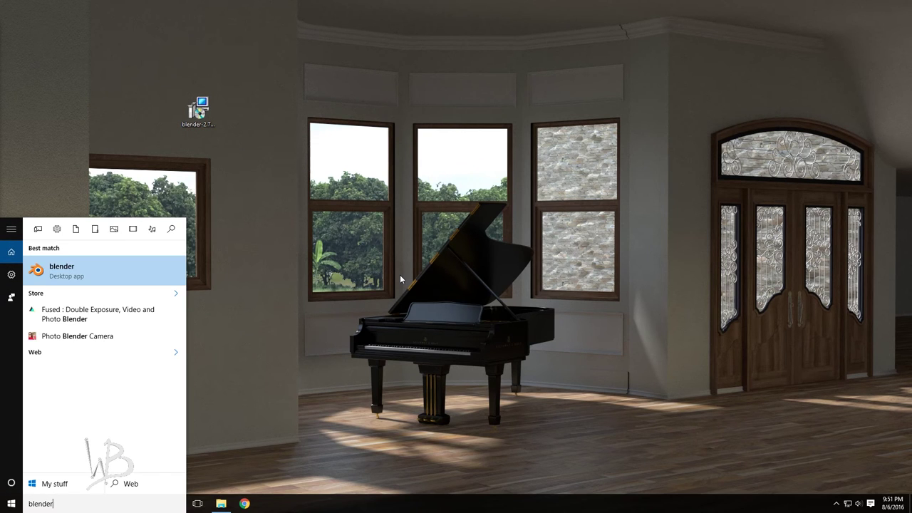
{"action": "key", "text": "Return"}
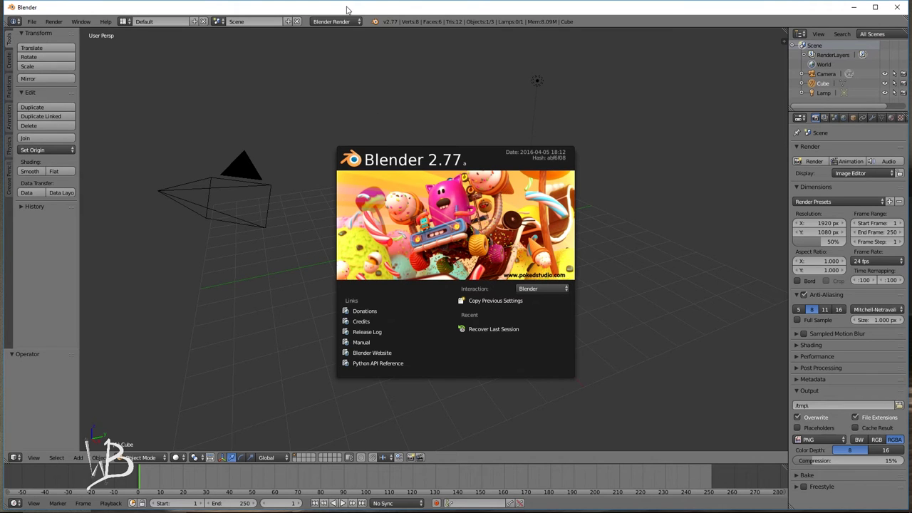
{"action": "left_click_drag", "start_coordinate": [346, 7], "coordinate": [334, 4]}
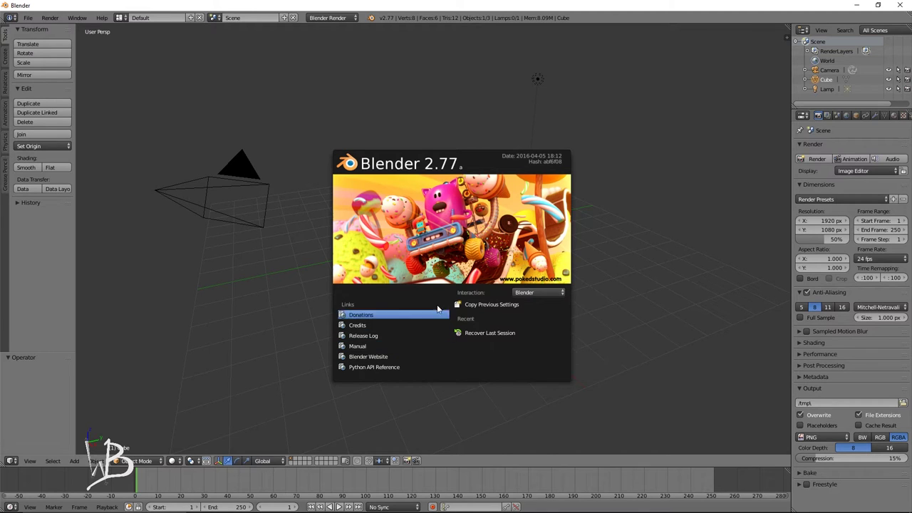
{"action": "left_click", "coordinate": [704, 16]}
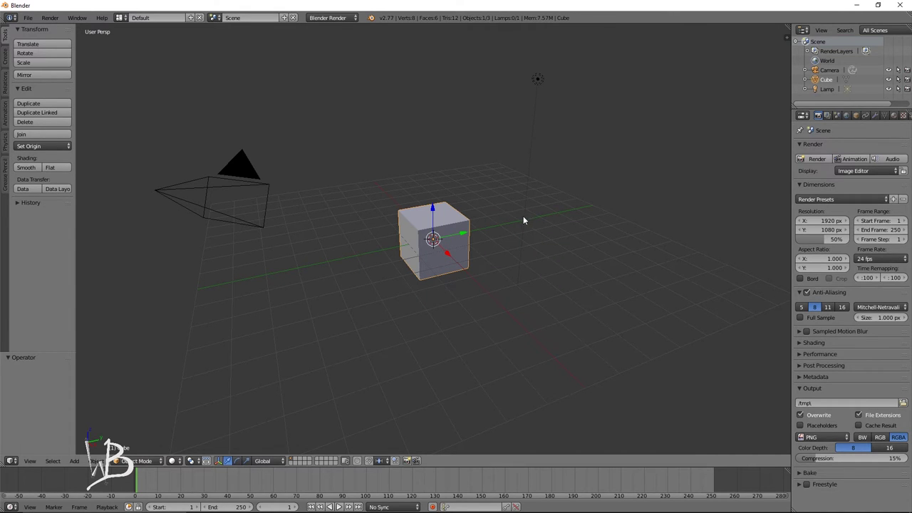
- Show the 3D view's properties region and look through its transform, view and 3D cursor settings
{"action": "key", "text": "n"}
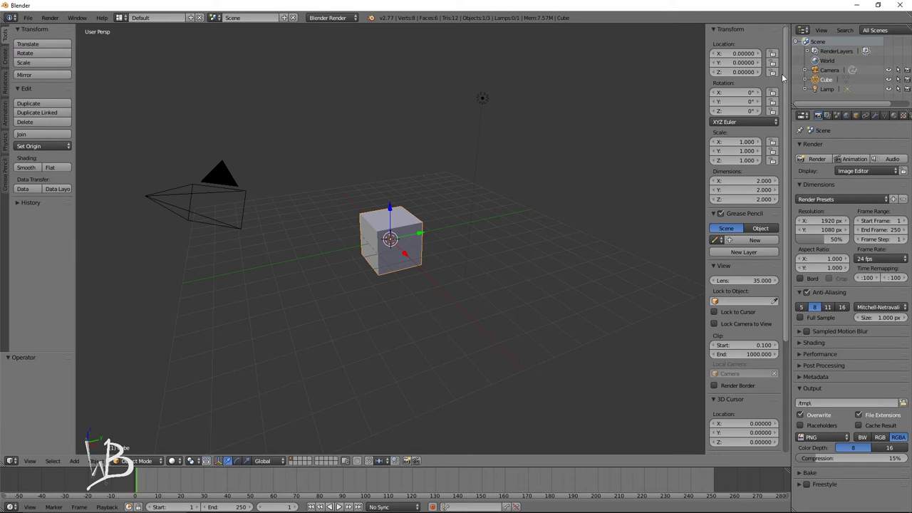
{"action": "scroll", "coordinate": [726, 349], "scroll_direction": "down", "scroll_amount": 3}
{"action": "scroll", "coordinate": [727, 349], "scroll_direction": "up", "scroll_amount": 3}
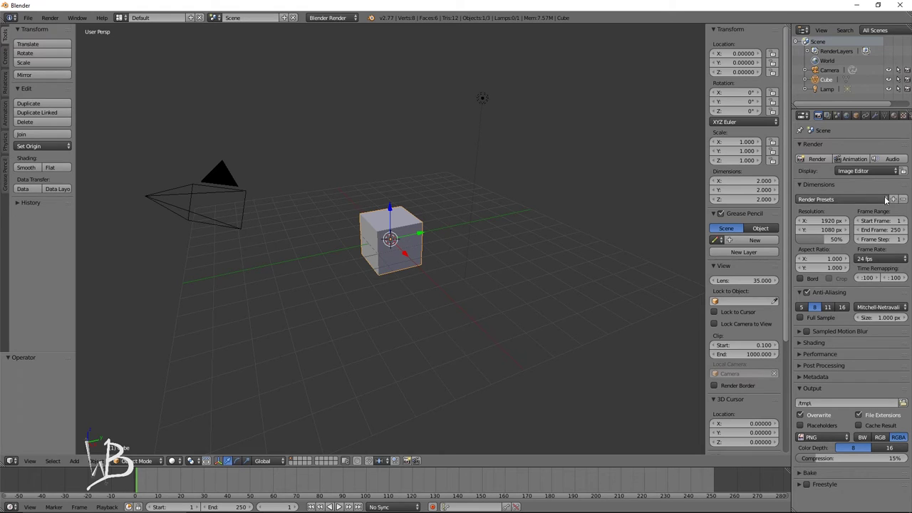
{"action": "left_click", "coordinate": [804, 117]}
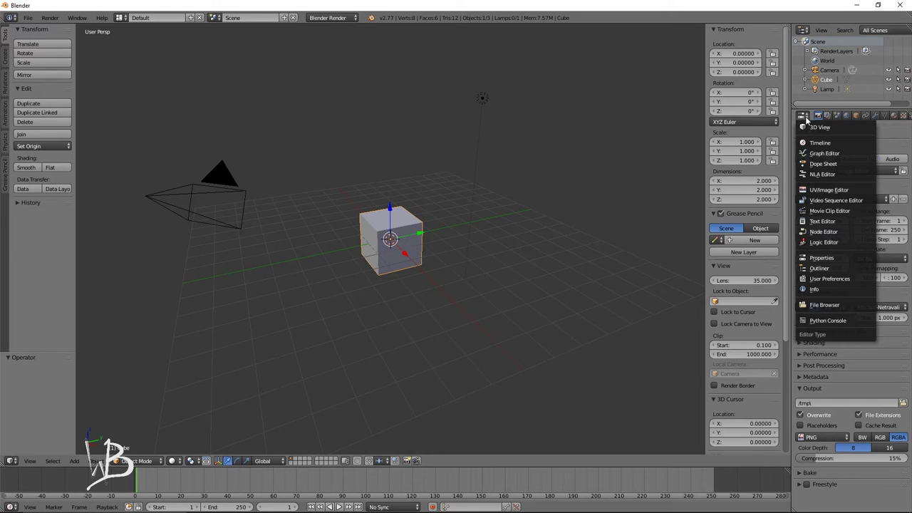
{"action": "key", "text": "Escape"}
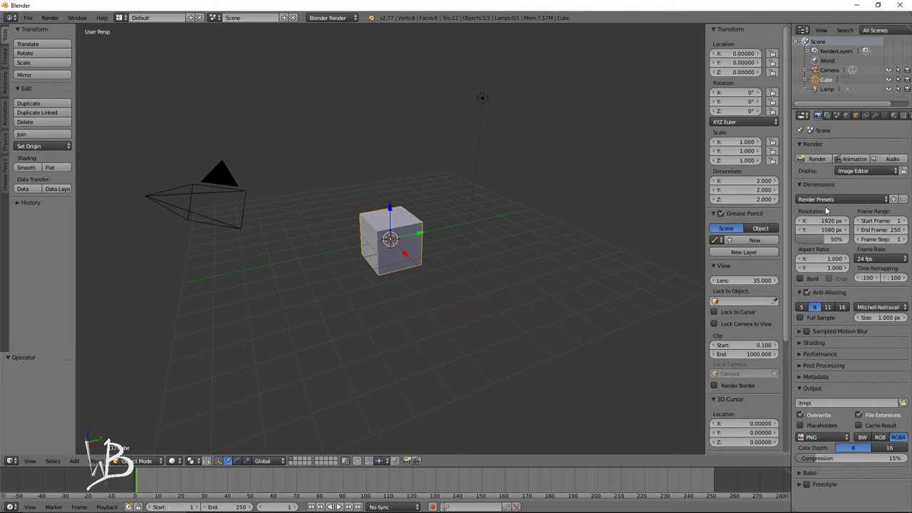
{"action": "left_click", "coordinate": [850, 343]}
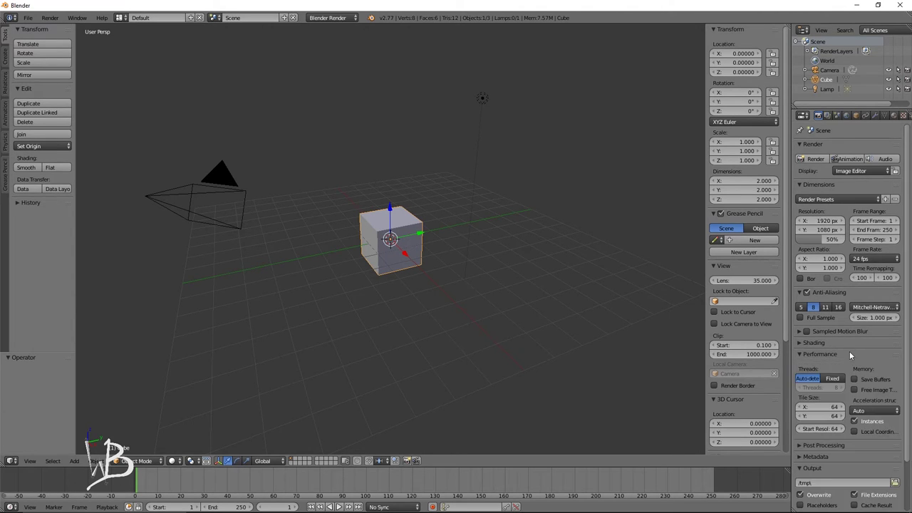
{"action": "left_click", "coordinate": [848, 346]}
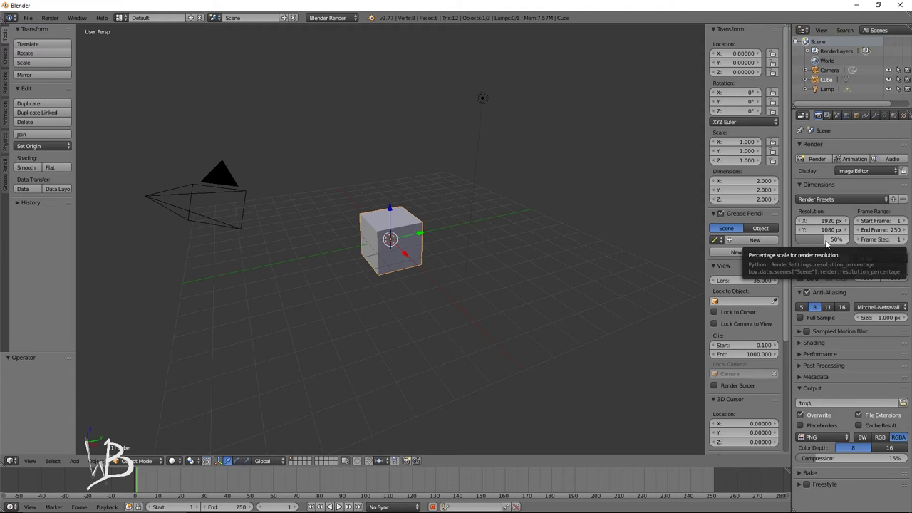
- Set the render resolution percentage to 100% and the scene's units to Imperial
{"action": "left_click_drag", "start_coordinate": [826, 244], "coordinate": [853, 244]}
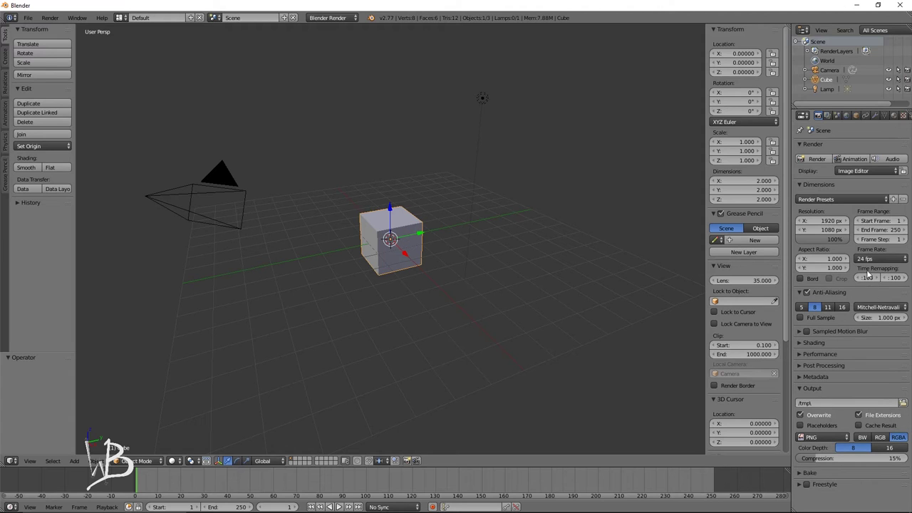
{"action": "left_click", "coordinate": [827, 116]}
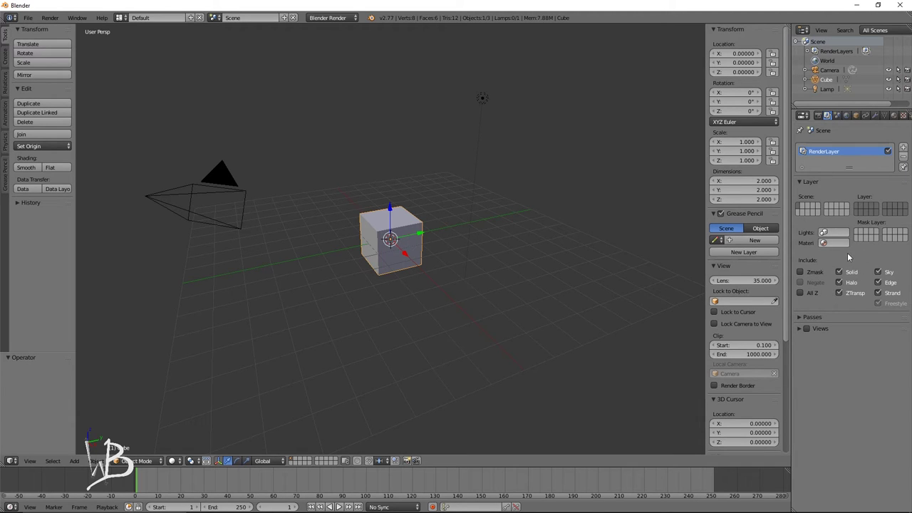
{"action": "left_click", "coordinate": [838, 115]}
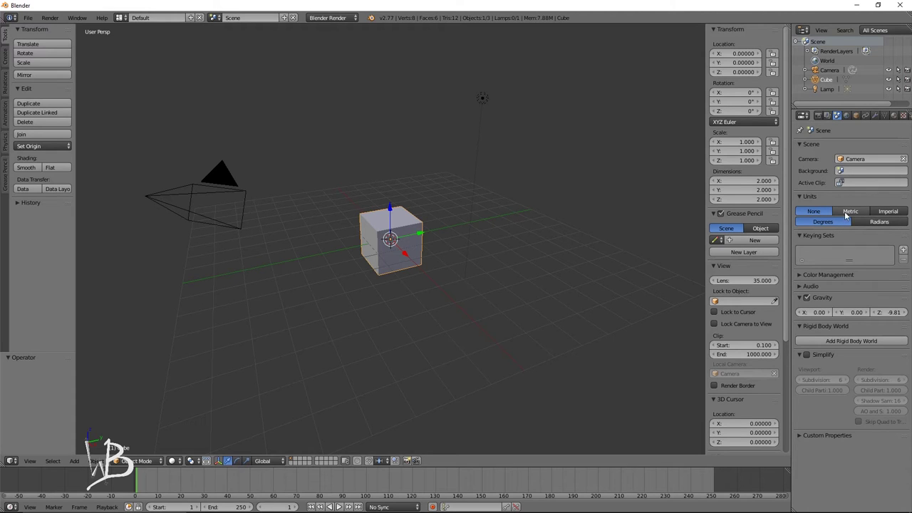
{"action": "left_click", "coordinate": [882, 212]}
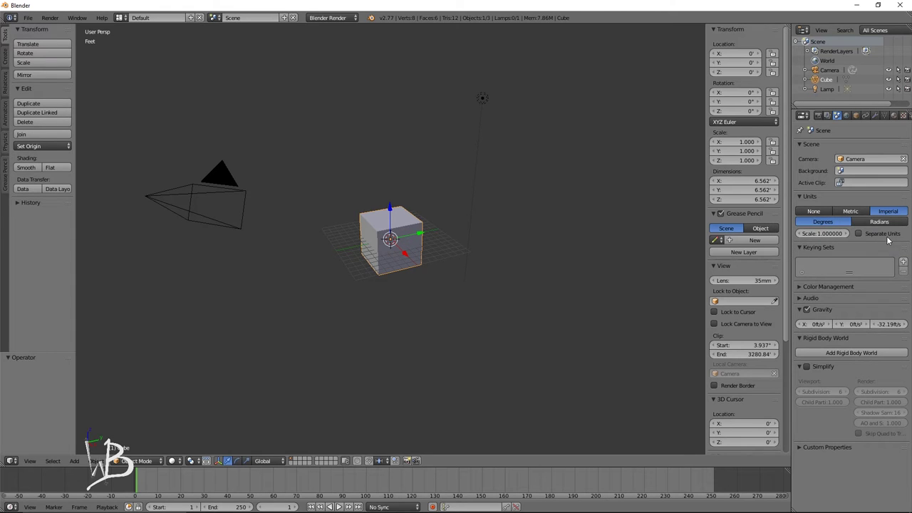
- Look into the scene's Color Management settings and disable gravity for the scene
{"action": "left_click", "coordinate": [844, 287]}
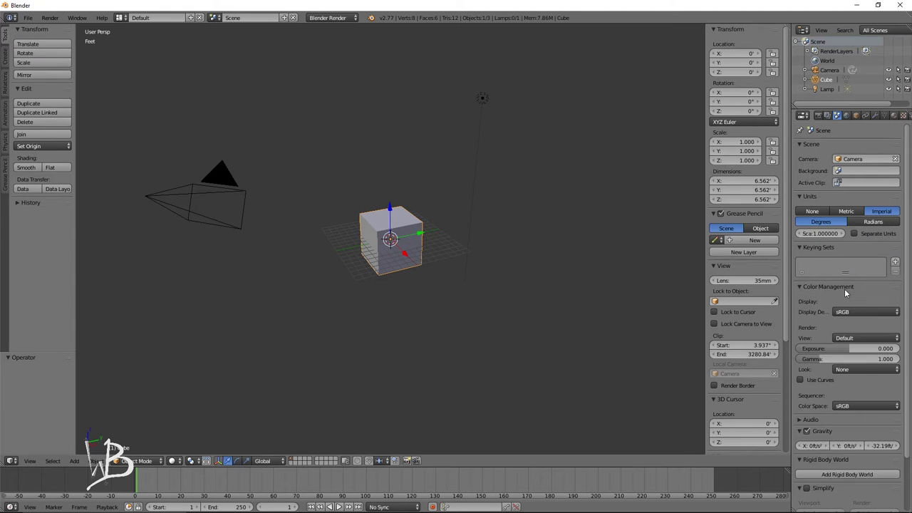
{"action": "left_click", "coordinate": [846, 294]}
{"action": "left_click", "coordinate": [845, 297]}
{"action": "left_click", "coordinate": [845, 297]}
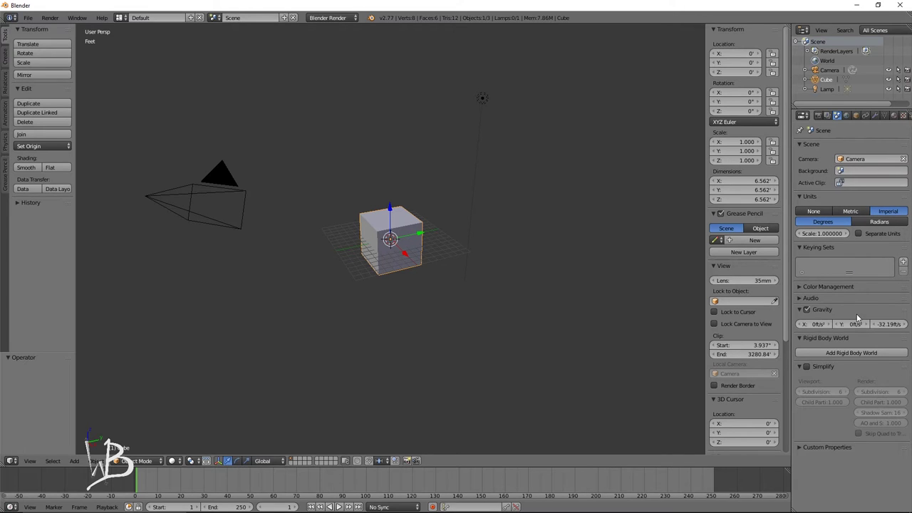
{"action": "left_click", "coordinate": [806, 310]}
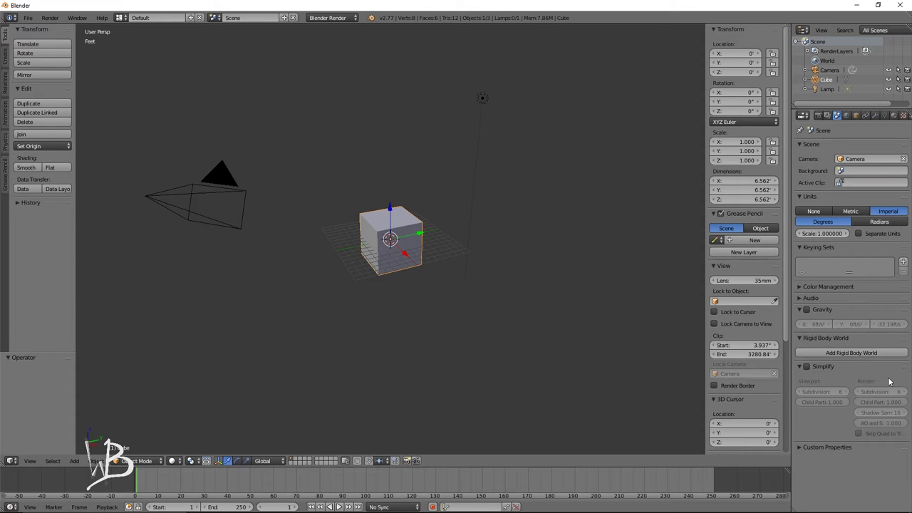
- Try environment lighting in the world settings, check its environment color options and switch it off again
{"action": "left_click", "coordinate": [847, 116]}
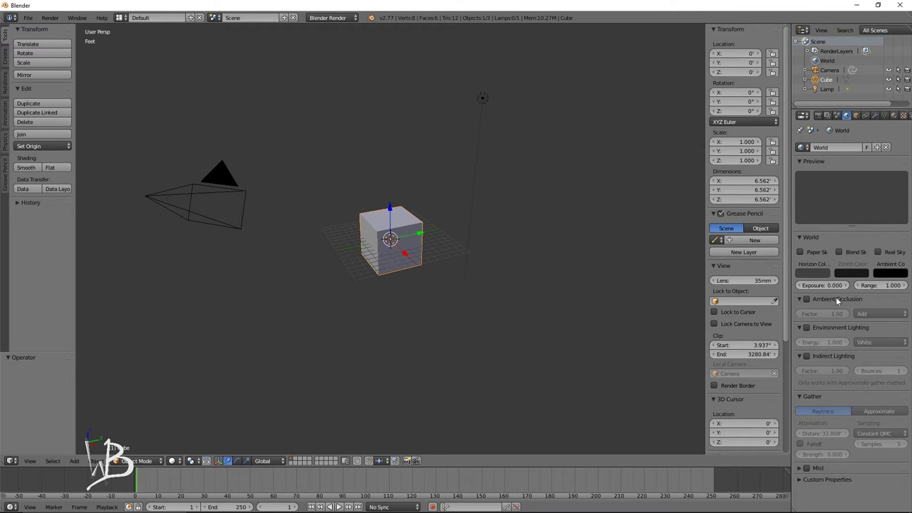
{"action": "left_click", "coordinate": [808, 327]}
{"action": "left_click", "coordinate": [870, 343]}
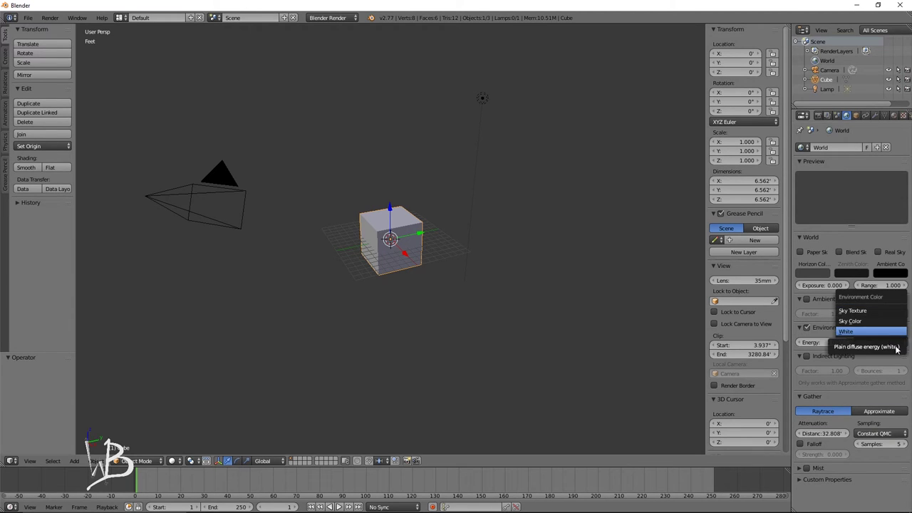
{"action": "left_click", "coordinate": [895, 348]}
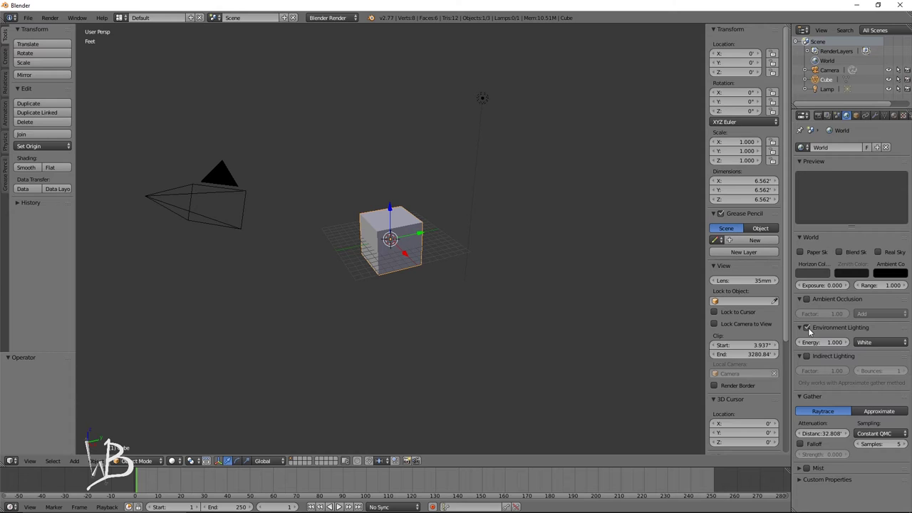
{"action": "left_click", "coordinate": [808, 327]}
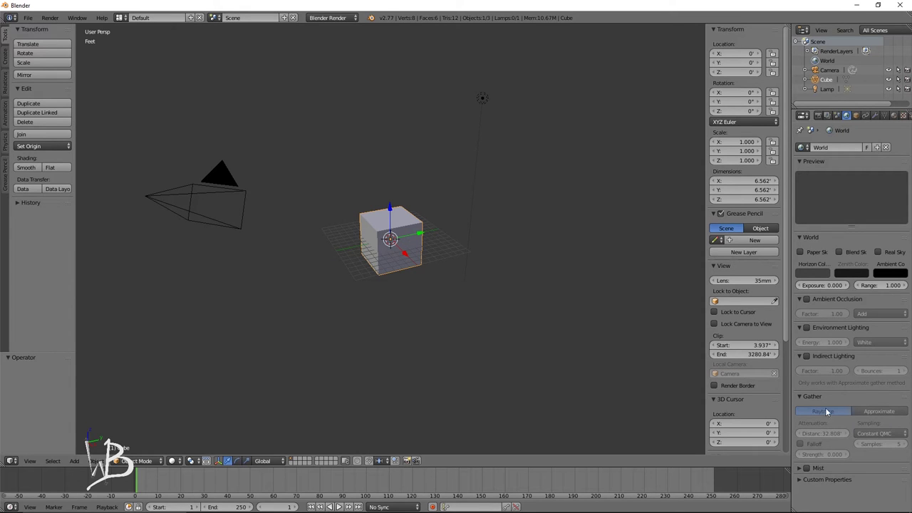
- Try the cube's Name, Axis and Wire display options one at a time, switching each off again
{"action": "left_click", "coordinate": [856, 116]}
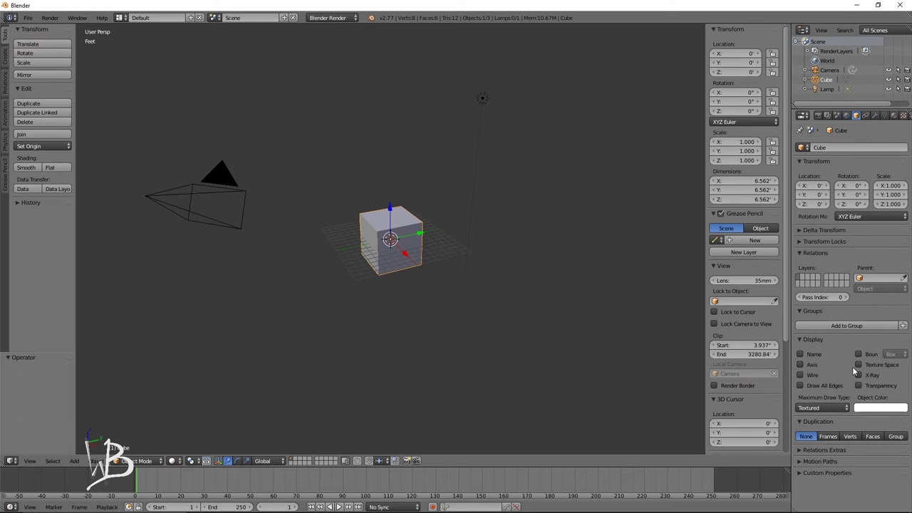
{"action": "left_click", "coordinate": [817, 353]}
{"action": "left_click", "coordinate": [465, 271]}
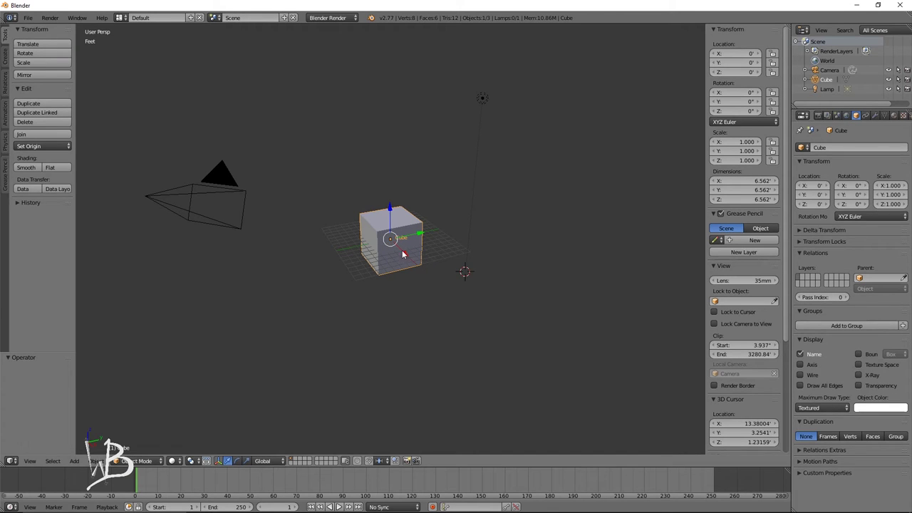
{"action": "left_click", "coordinate": [817, 355]}
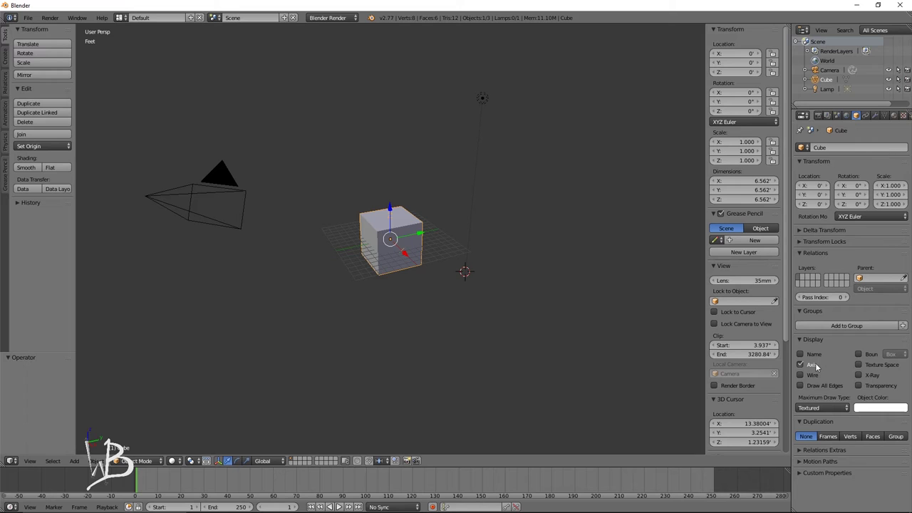
{"action": "left_click", "coordinate": [817, 365]}
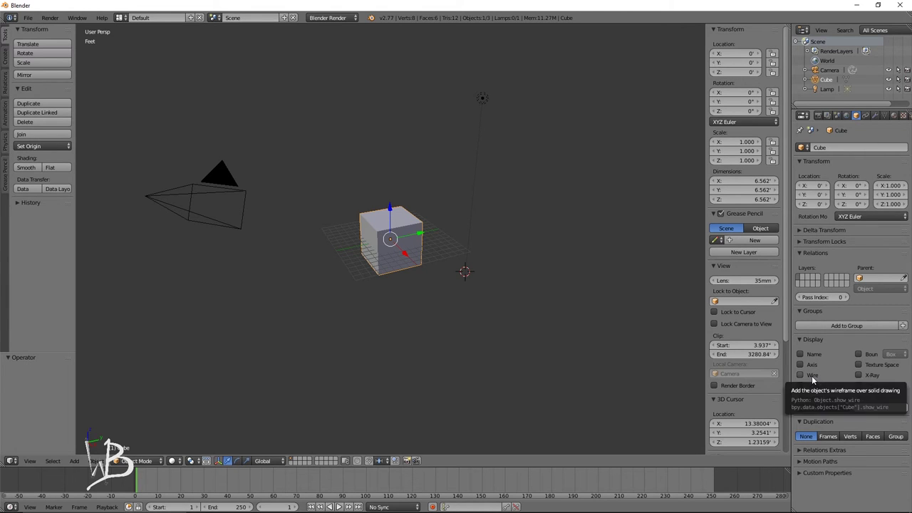
{"action": "left_click", "coordinate": [812, 376]}
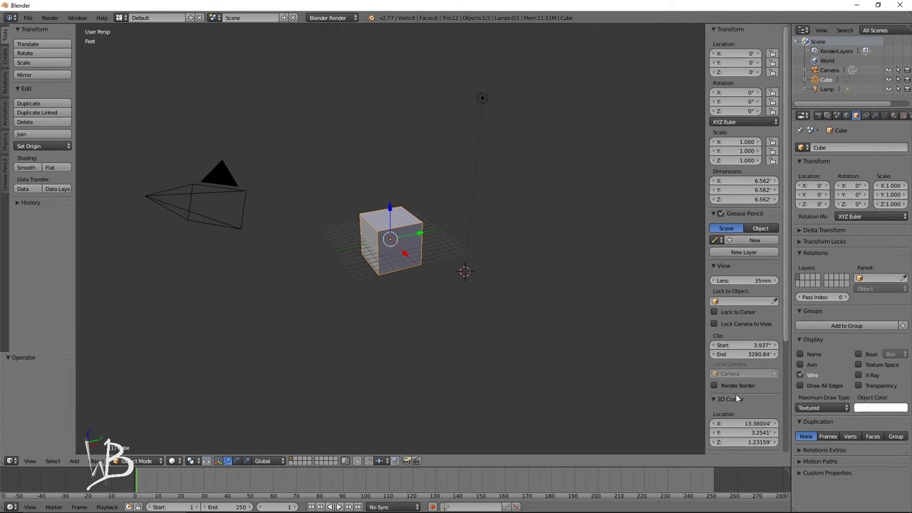
{"action": "left_click", "coordinate": [816, 377]}
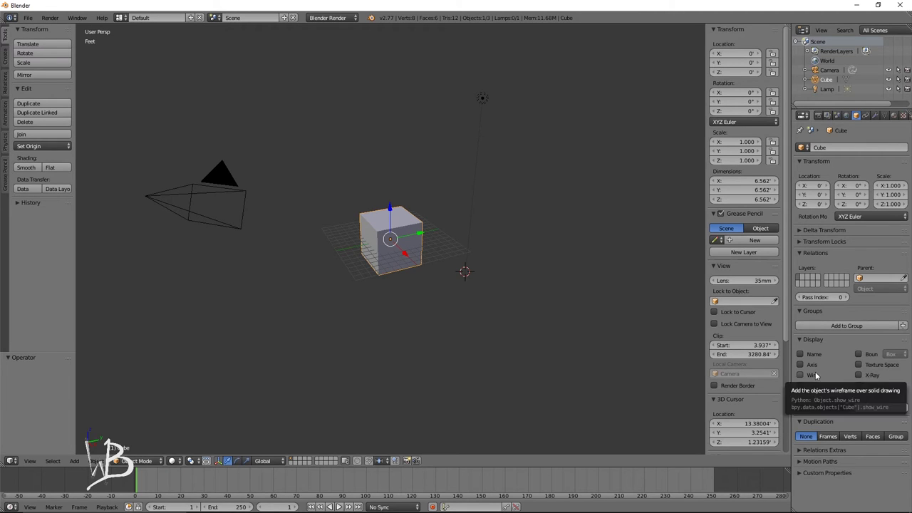
- Try the Bounds, Wire and Solid maximum draw types on the cube, finishing with Textured
{"action": "left_click", "coordinate": [810, 408]}
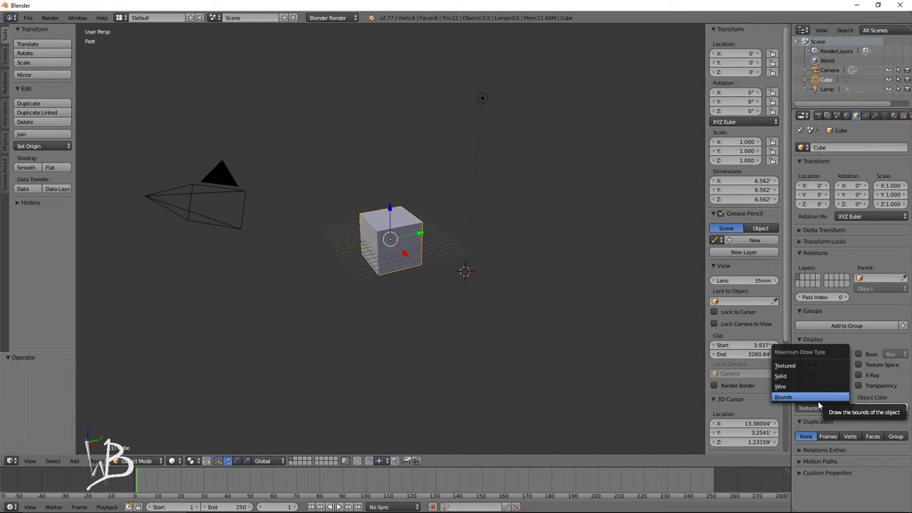
{"action": "left_click", "coordinate": [820, 399]}
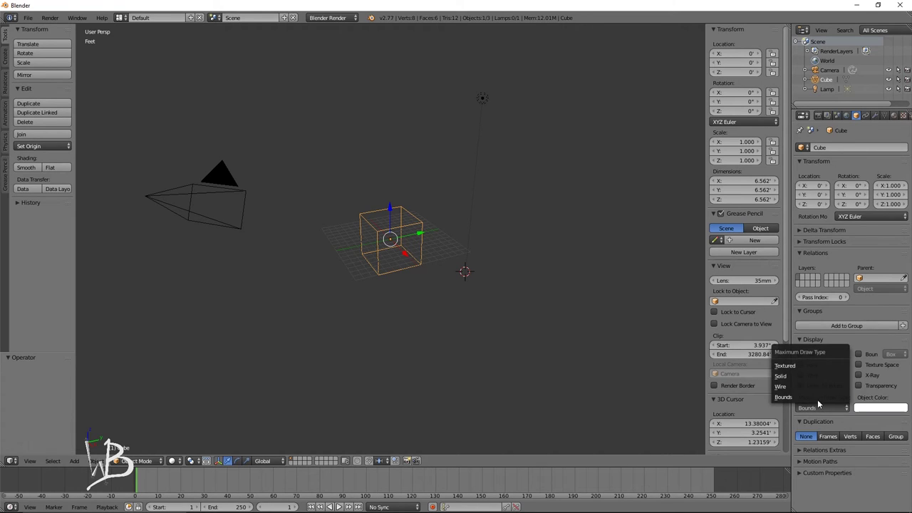
{"action": "left_click", "coordinate": [816, 386]}
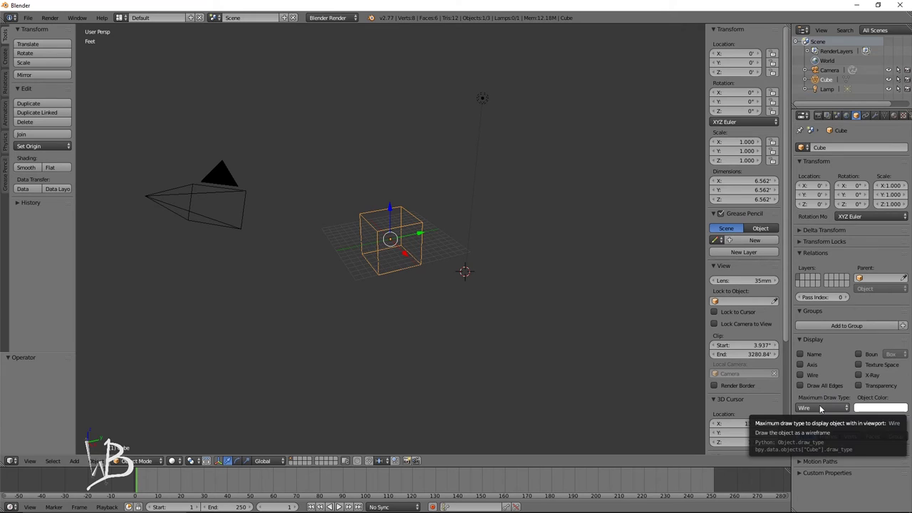
{"action": "left_click", "coordinate": [820, 406]}
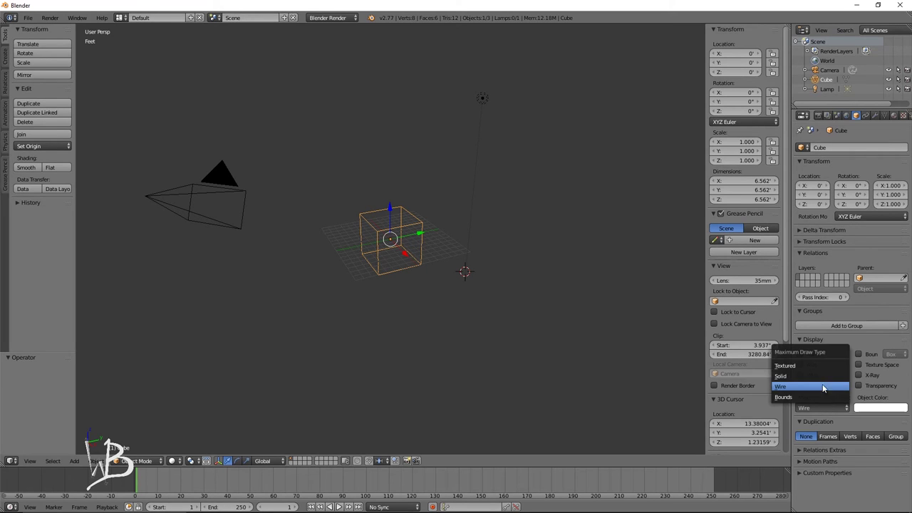
{"action": "left_click", "coordinate": [826, 376]}
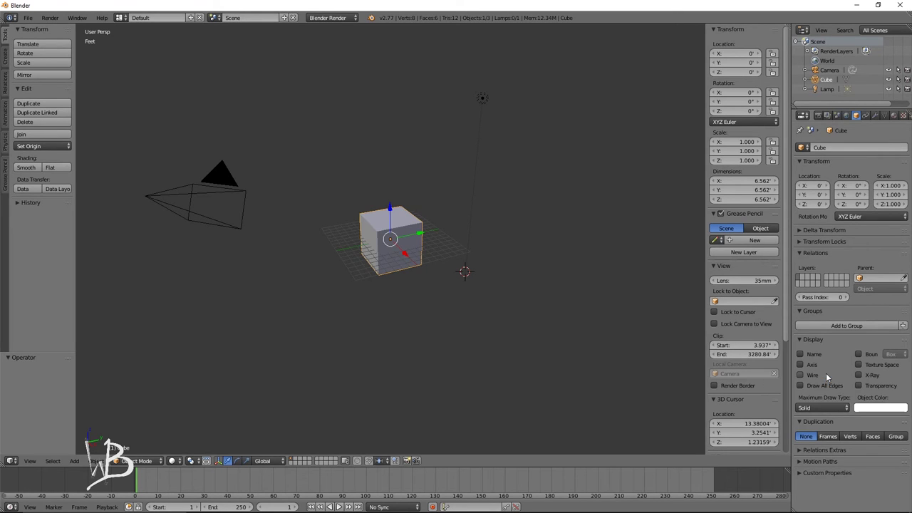
{"action": "left_click", "coordinate": [837, 408]}
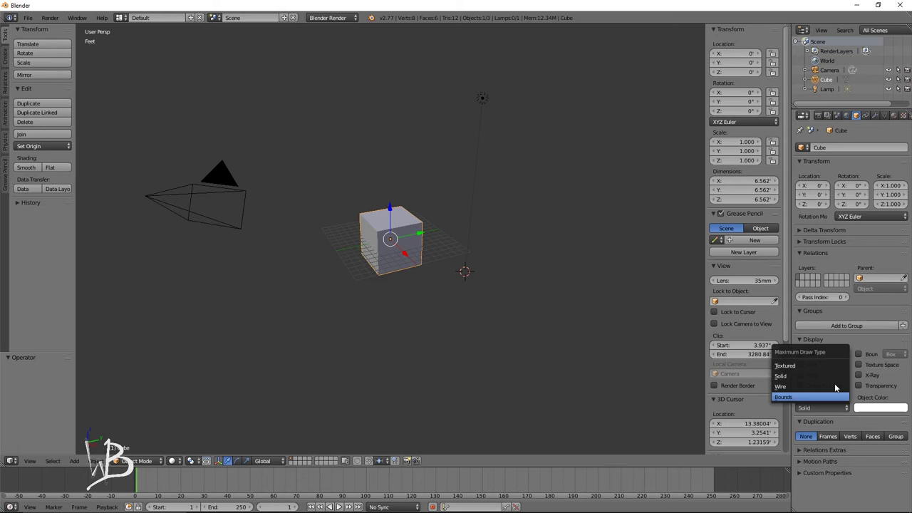
{"action": "left_click", "coordinate": [830, 365]}
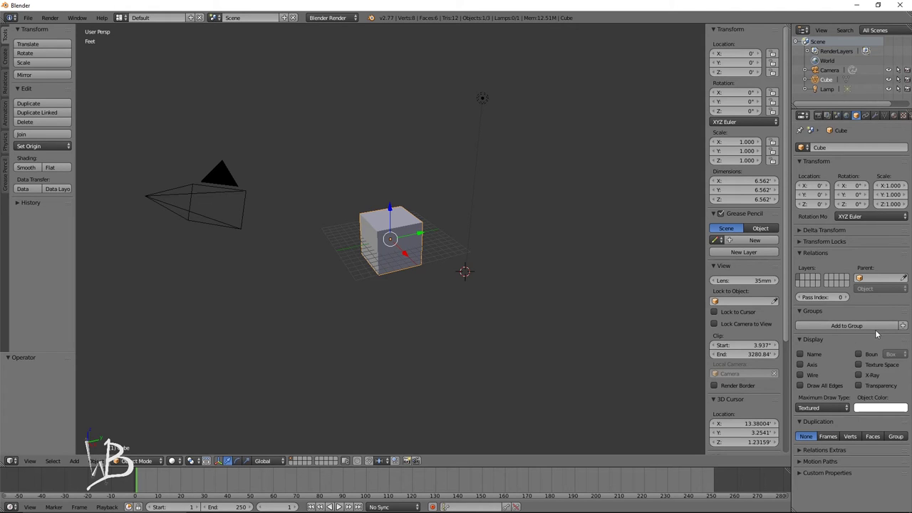
- Look through the cube's available object constraints, modifiers and mesh data settings
{"action": "left_click", "coordinate": [865, 115]}
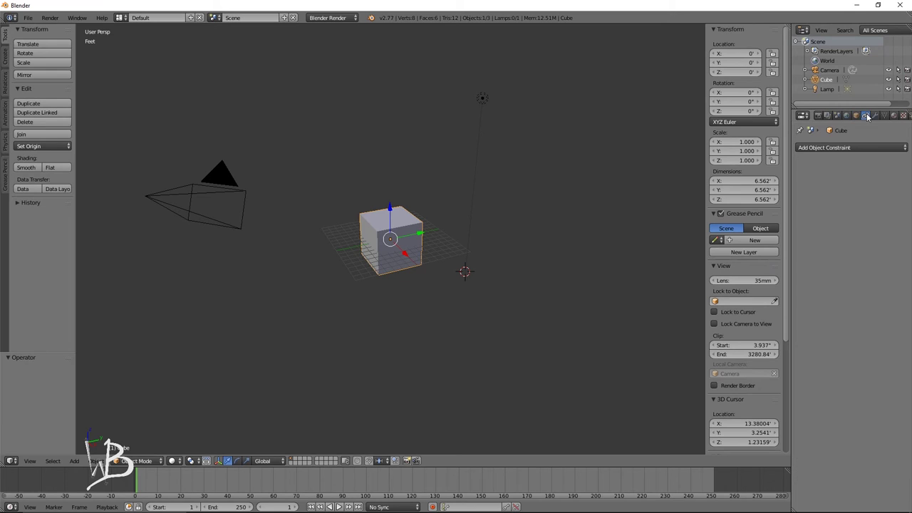
{"action": "left_click", "coordinate": [850, 148]}
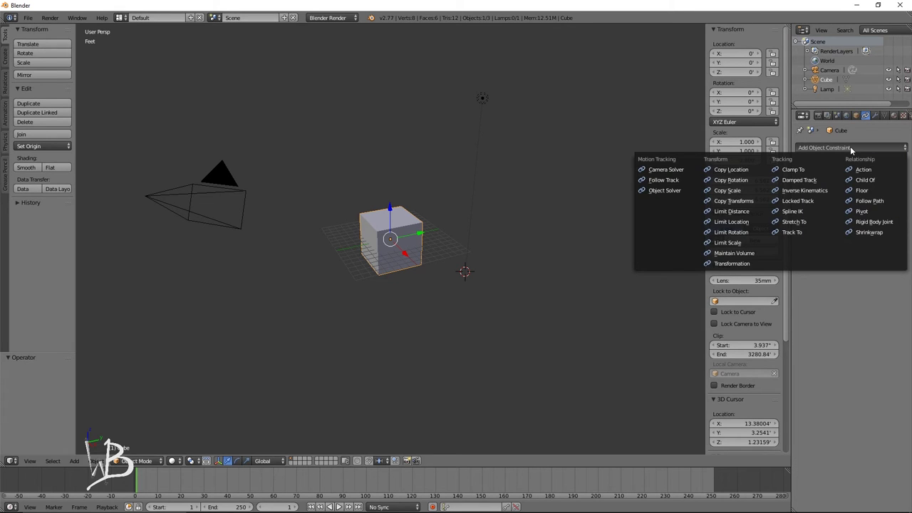
{"action": "left_click", "coordinate": [875, 115]}
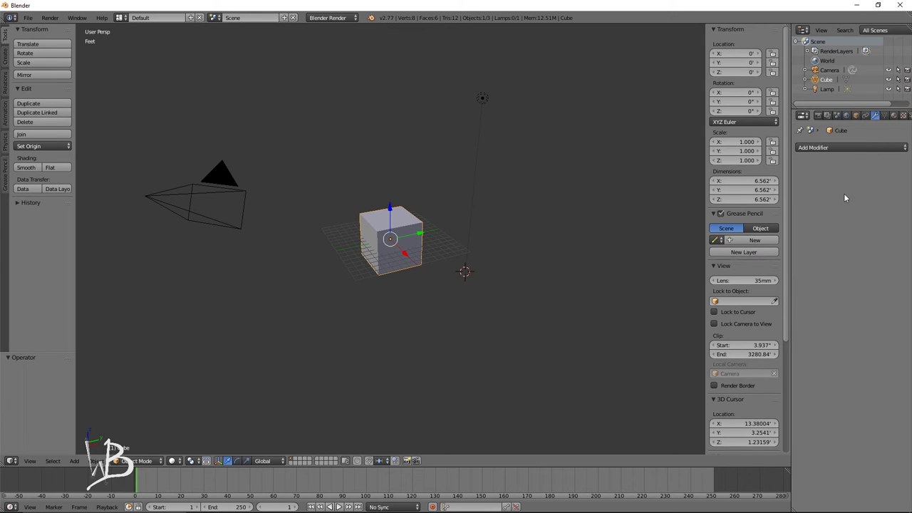
{"action": "left_click", "coordinate": [842, 148]}
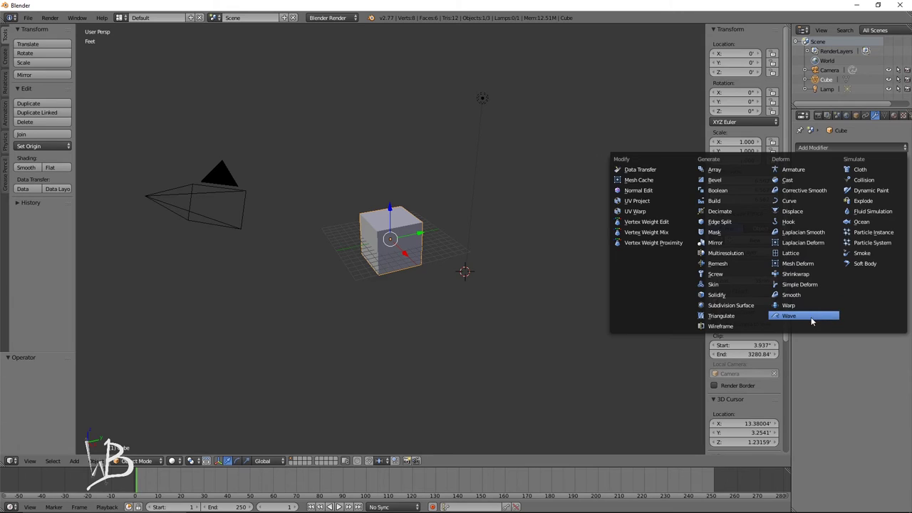
{"action": "left_click", "coordinate": [884, 117]}
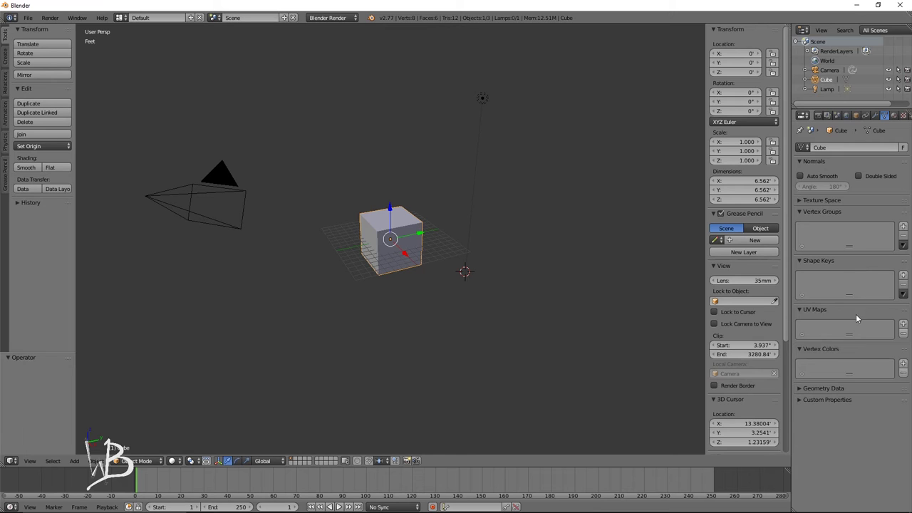
- Display the cube's material settings and switch the render engine to Cycles Render
{"action": "left_click", "coordinate": [895, 116]}
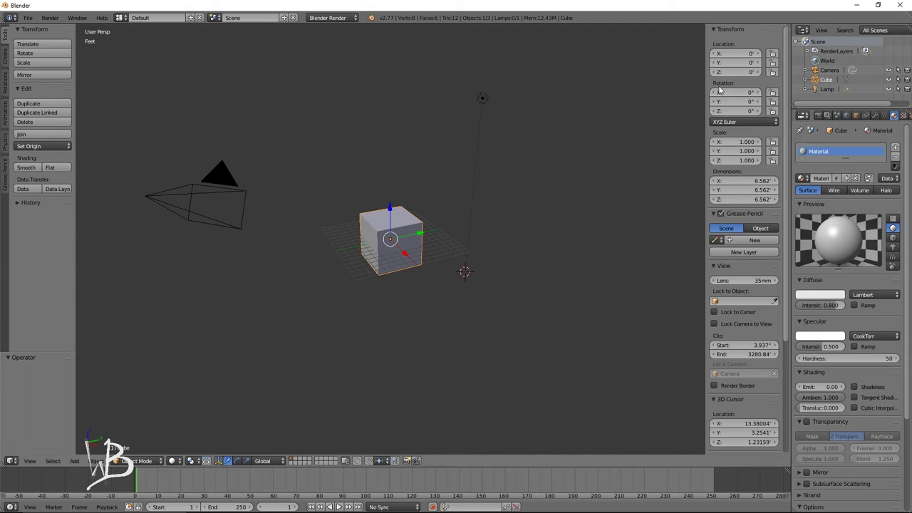
{"action": "left_click", "coordinate": [334, 17]}
{"action": "left_click", "coordinate": [343, 50]}
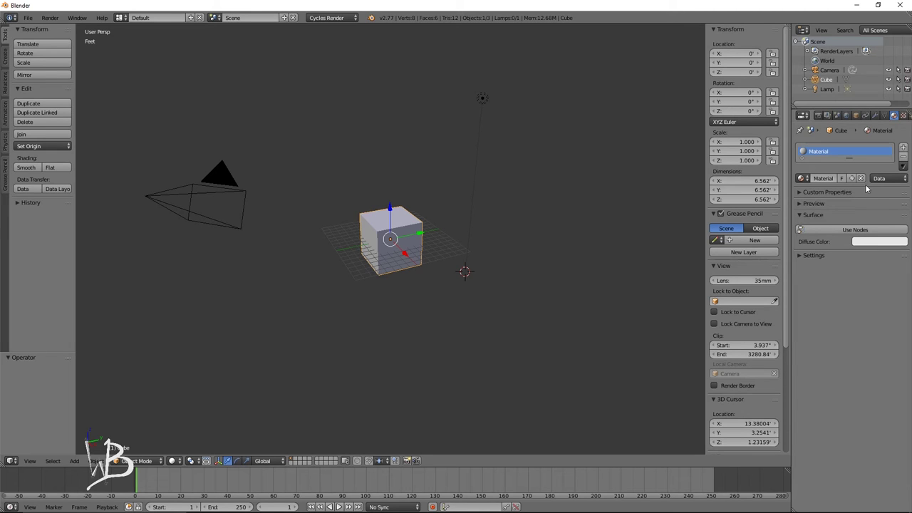
- Look through the texture, particle and physics settings, and return to the scene's render settings
{"action": "left_click", "coordinate": [904, 117]}
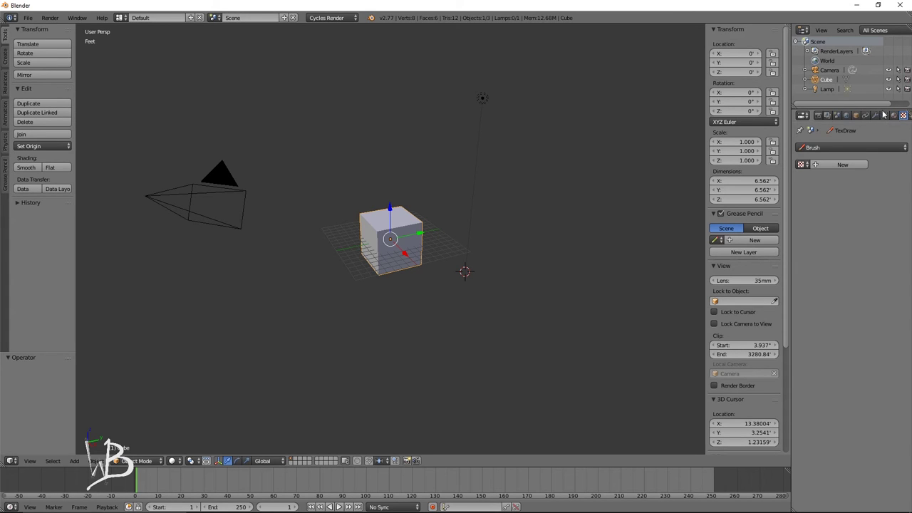
{"action": "scroll", "coordinate": [884, 115], "scroll_direction": "right", "scroll_amount": 5}
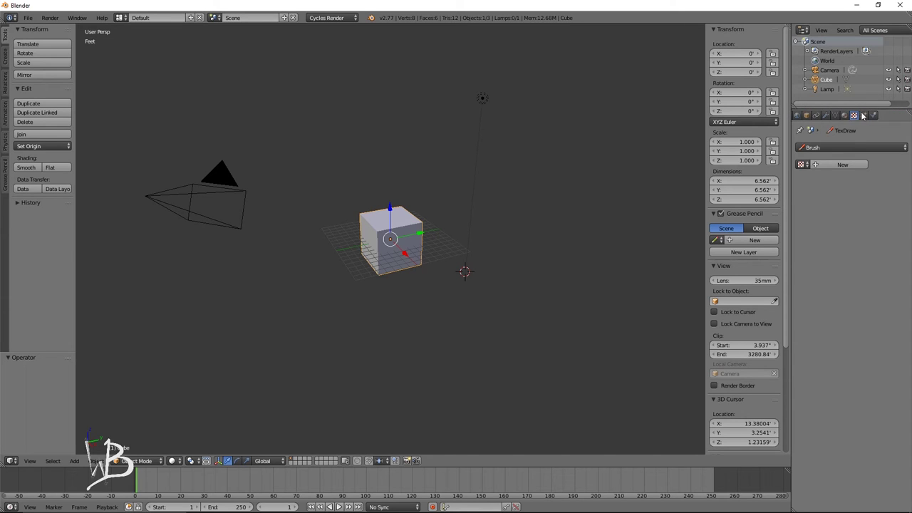
{"action": "left_click", "coordinate": [835, 148]}
{"action": "left_click", "coordinate": [801, 165]}
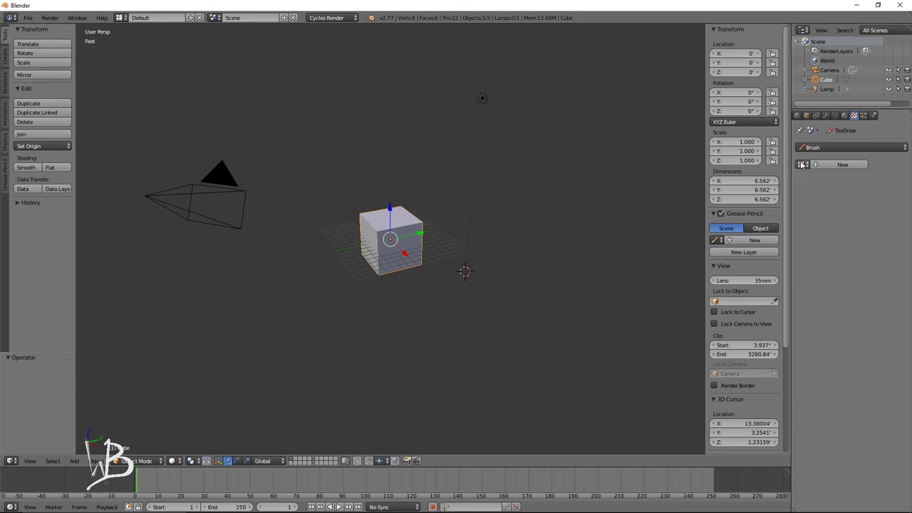
{"action": "left_click", "coordinate": [864, 116]}
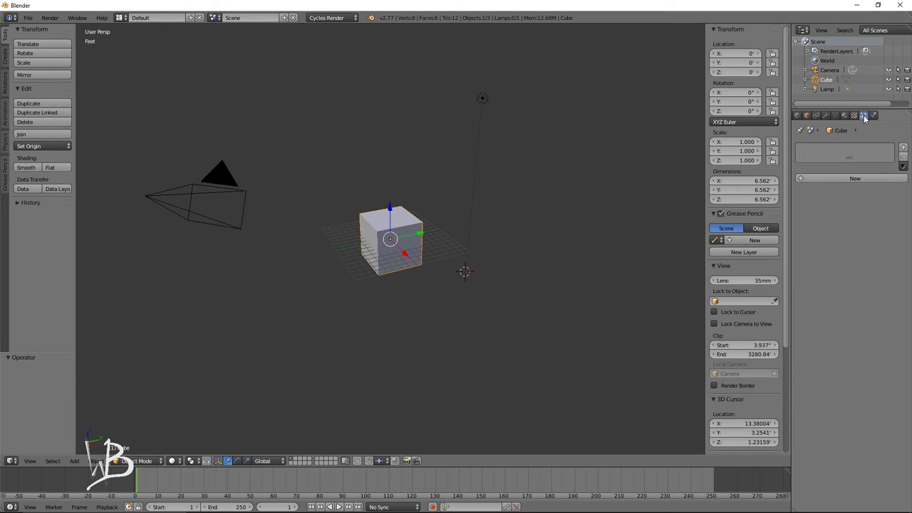
{"action": "left_click", "coordinate": [873, 115]}
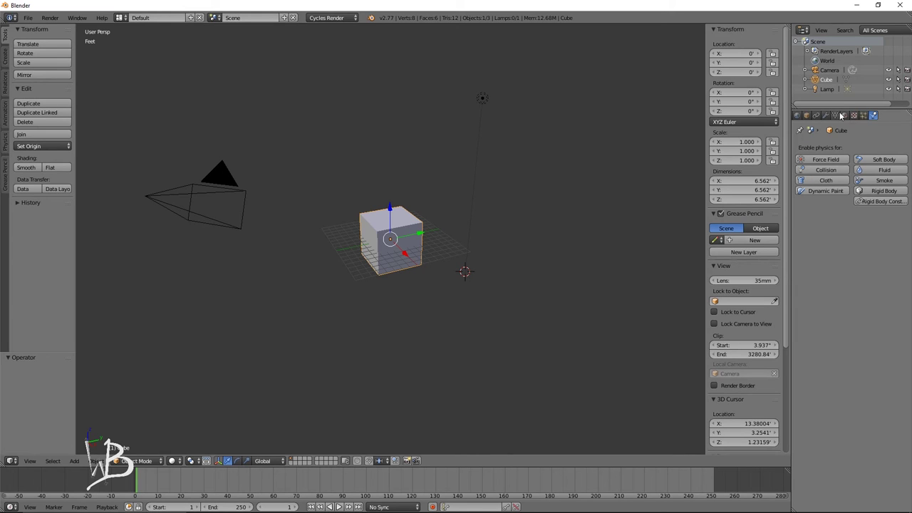
{"action": "scroll", "coordinate": [841, 116], "scroll_direction": "up", "scroll_amount": 3}
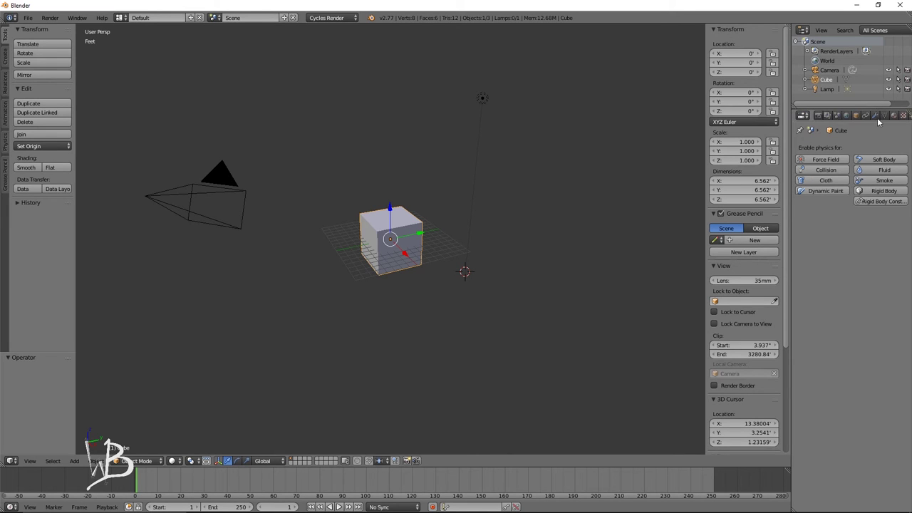
{"action": "left_click", "coordinate": [818, 116]}
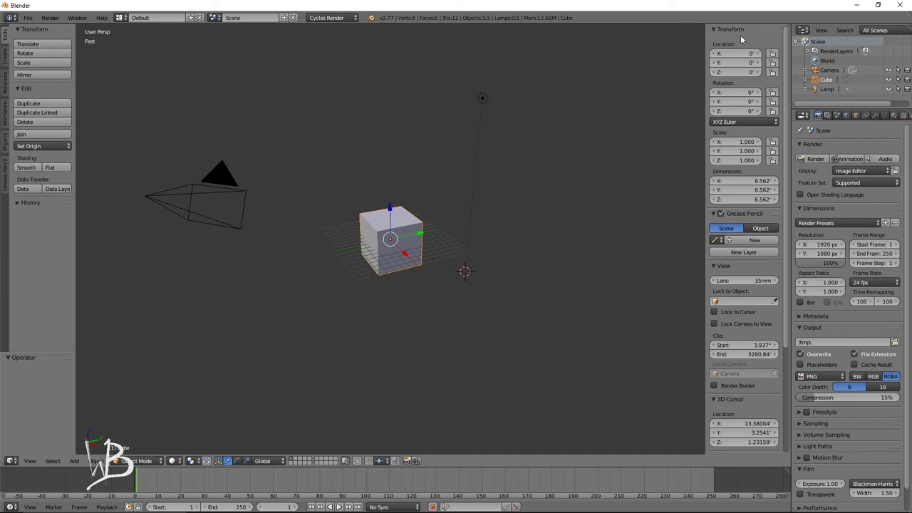
- Set the cube's X dimension to 10 feet
{"action": "key", "text": "n"}
{"action": "key", "text": "n"}
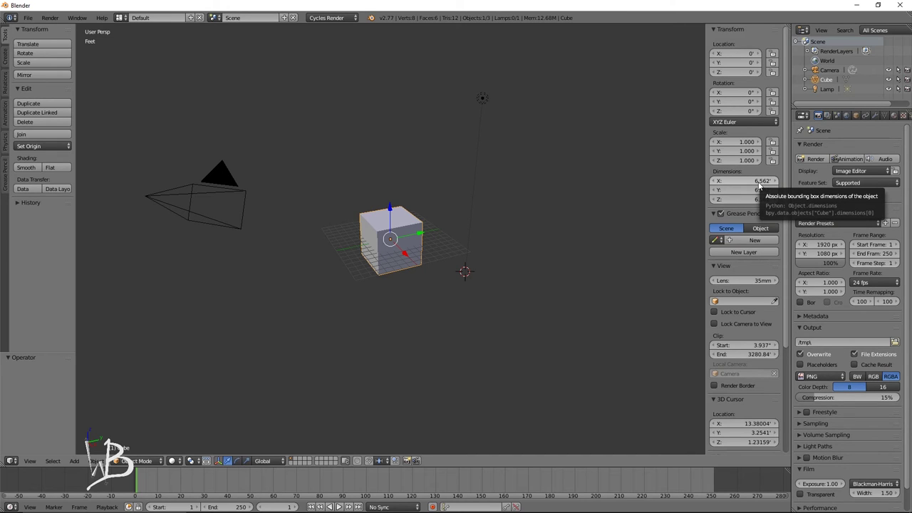
{"action": "left_click", "coordinate": [758, 181]}
{"action": "type", "text": "10"}
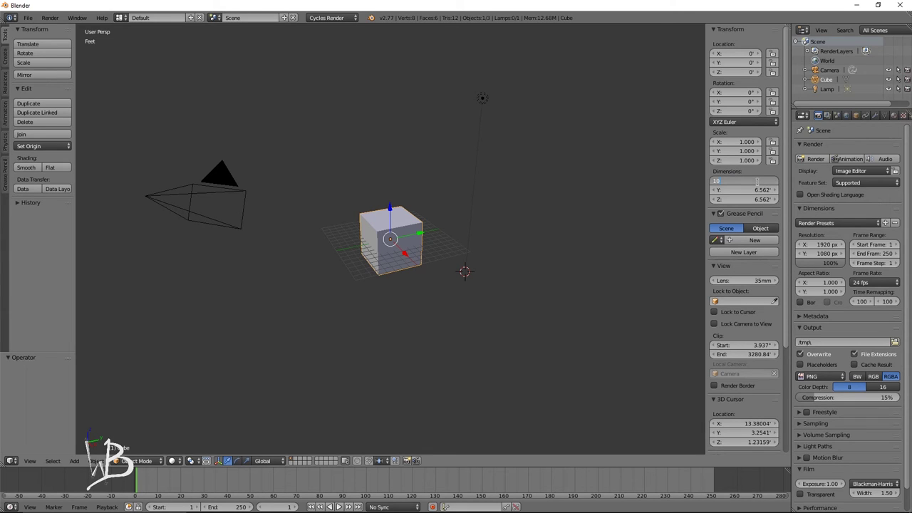
{"action": "key", "text": "Return"}
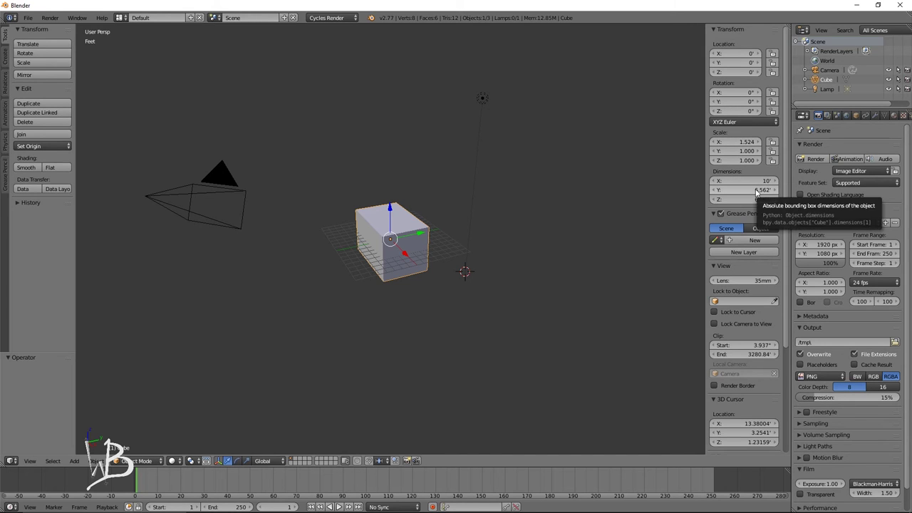
- Switch off Grease Pencil for the 3D view and set the viewport lens to 55 mm
{"action": "scroll", "coordinate": [758, 187], "scroll_direction": "down", "scroll_amount": 4}
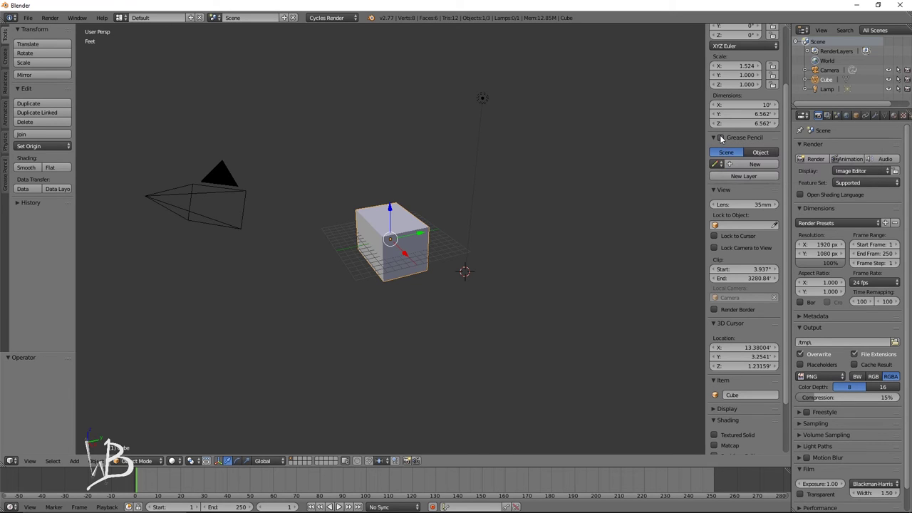
{"action": "scroll", "coordinate": [739, 203], "scroll_direction": "down", "scroll_amount": 2}
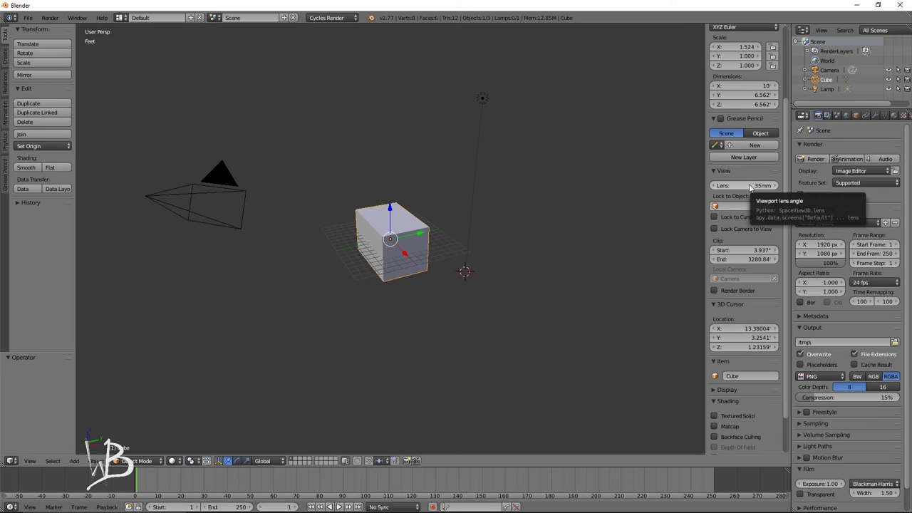
{"action": "left_click", "coordinate": [748, 186]}
{"action": "type", "text": "55"}
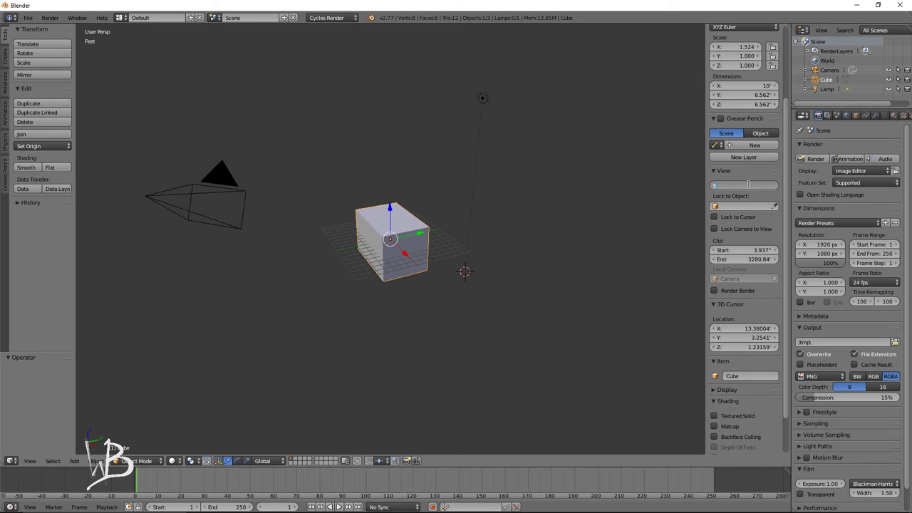
{"action": "key", "text": "Return"}
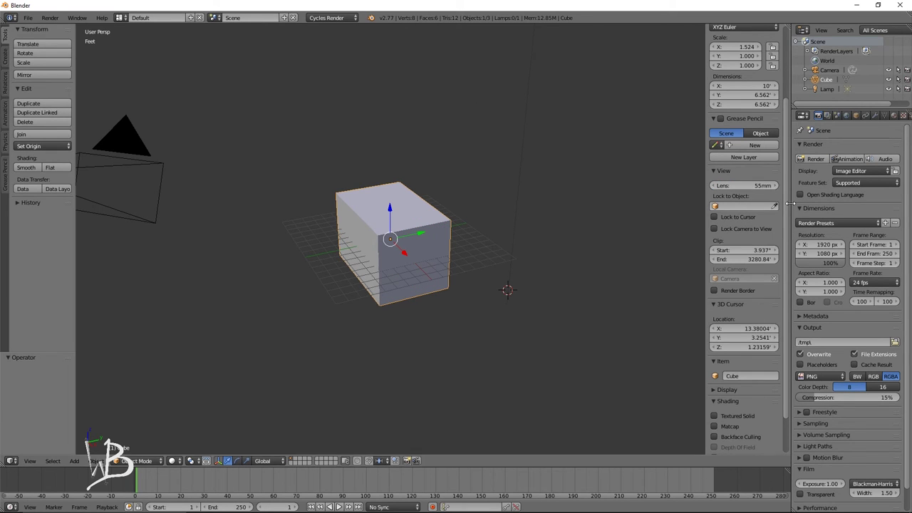
- Set the 3D view's clip start distance to 39.37 thou
{"action": "scroll", "coordinate": [759, 228], "scroll_direction": "down", "scroll_amount": 2}
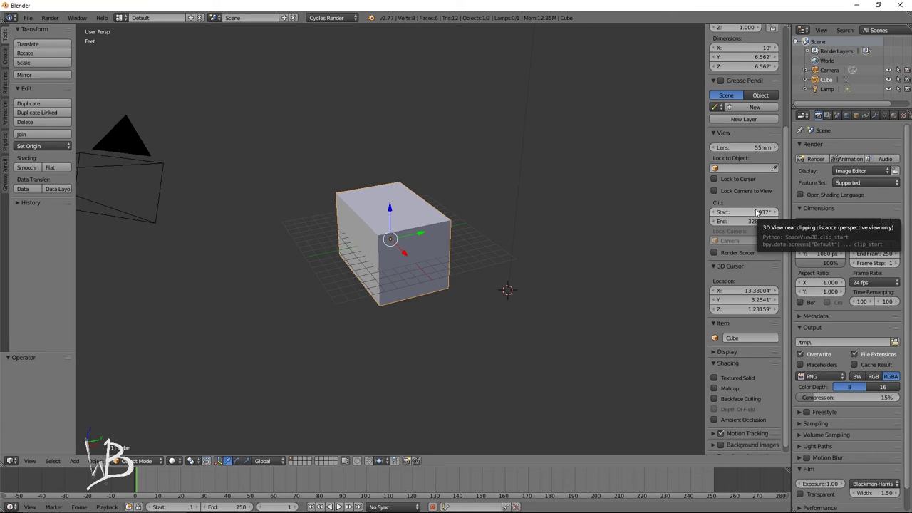
{"action": "left_click_drag", "start_coordinate": [760, 213], "coordinate": [737, 212]}
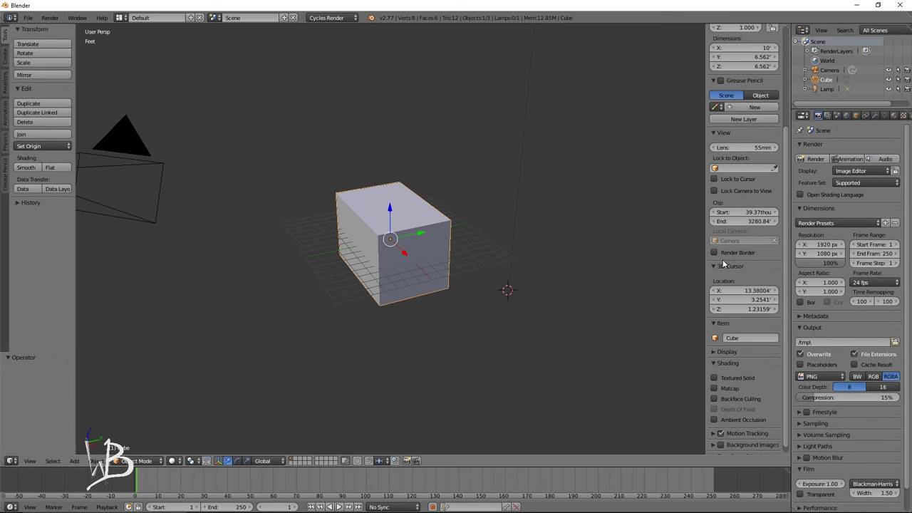
- Expand the 3D view's Display settings and try the Only Render option, switching it off again
{"action": "scroll", "coordinate": [720, 272], "scroll_direction": "down", "scroll_amount": 1}
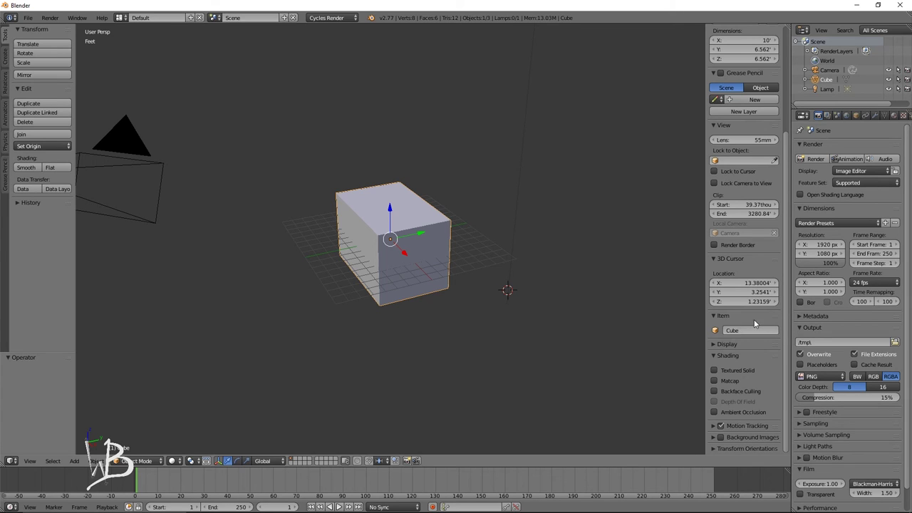
{"action": "left_click", "coordinate": [733, 344]}
{"action": "scroll", "coordinate": [735, 349], "scroll_direction": "down", "scroll_amount": 2}
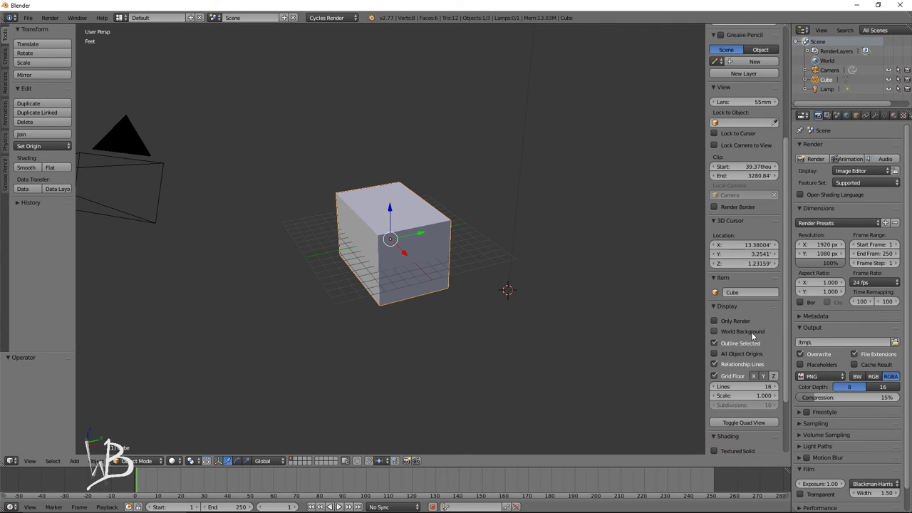
{"action": "scroll", "coordinate": [751, 343], "scroll_direction": "down", "scroll_amount": 2}
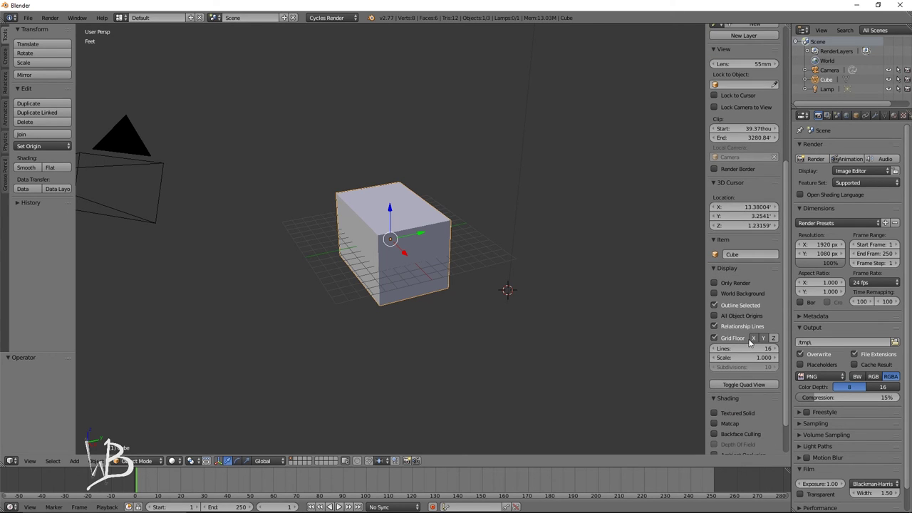
{"action": "left_click", "coordinate": [736, 285]}
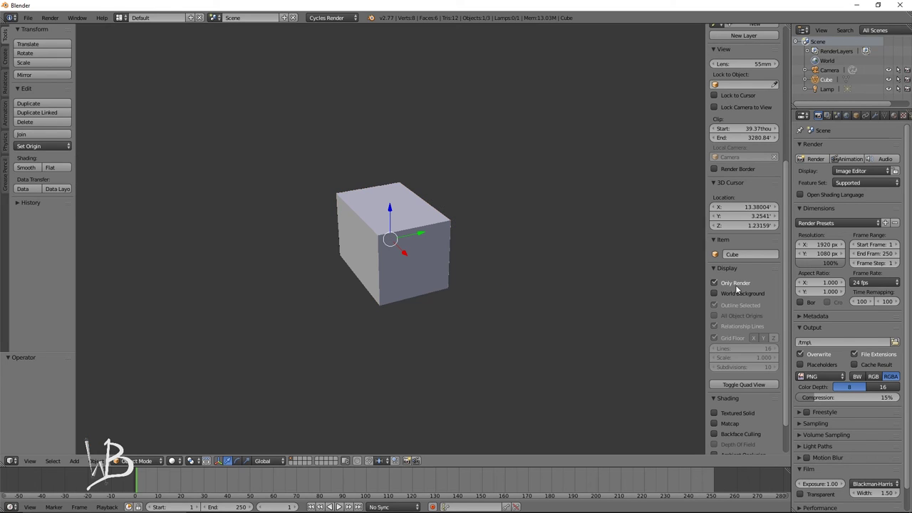
{"action": "left_click", "coordinate": [738, 285]}
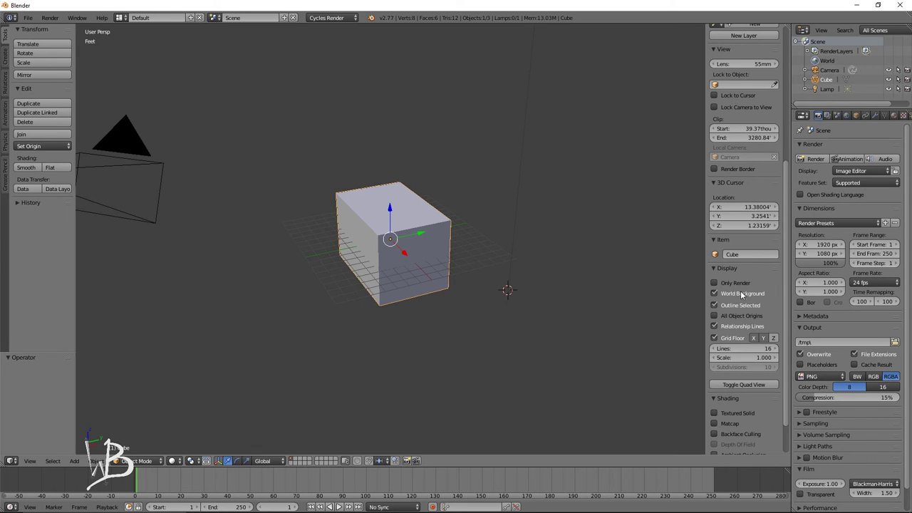
- Switch off World Background in the 3D view's display settings and try Outline Selected off, switching it on again
{"action": "left_click", "coordinate": [742, 294]}
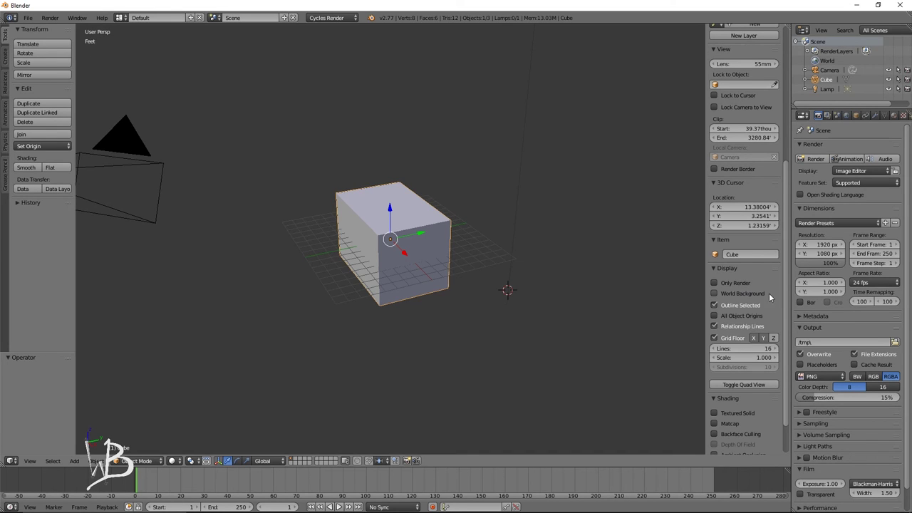
{"action": "left_click", "coordinate": [730, 307]}
{"action": "left_click", "coordinate": [729, 307]}
{"action": "scroll", "coordinate": [758, 343], "scroll_direction": "down", "scroll_amount": 2}
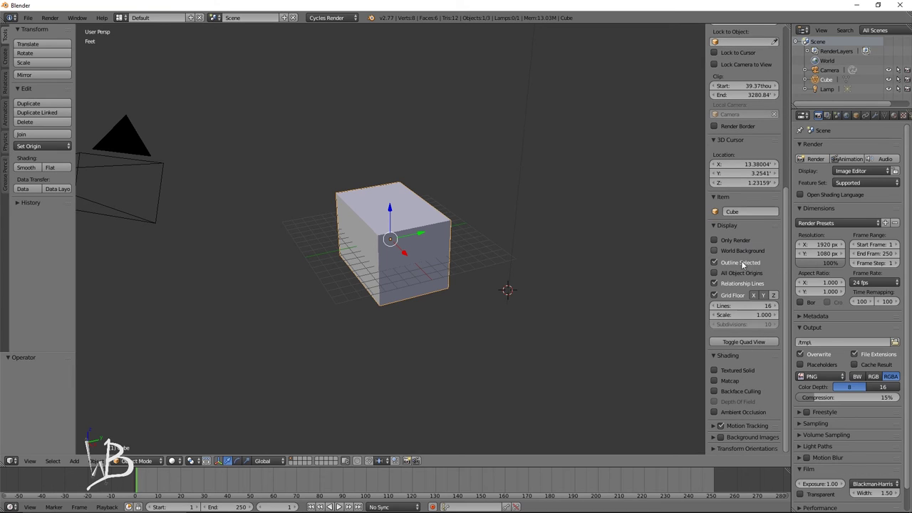
- Try the grid floor's Z axis and the quad view, switching both off again
{"action": "left_click", "coordinate": [772, 296]}
{"action": "left_click", "coordinate": [772, 295]}
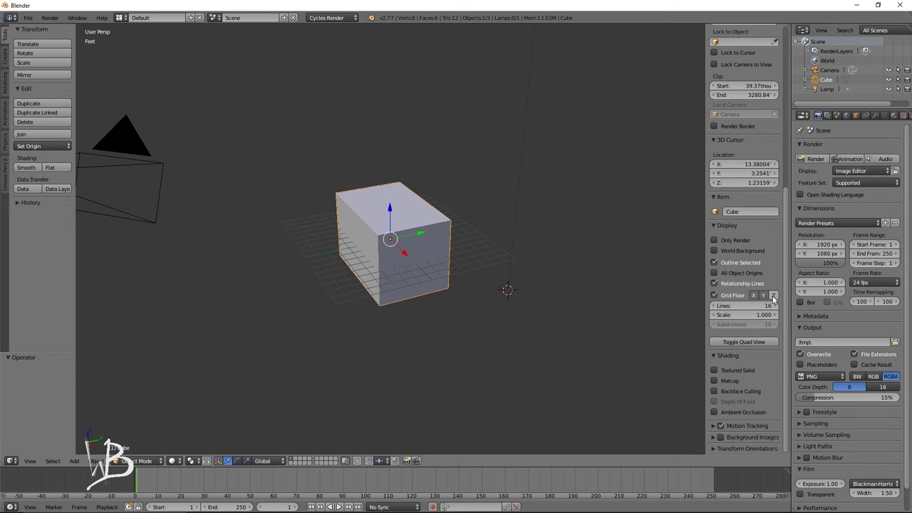
{"action": "left_click", "coordinate": [762, 343]}
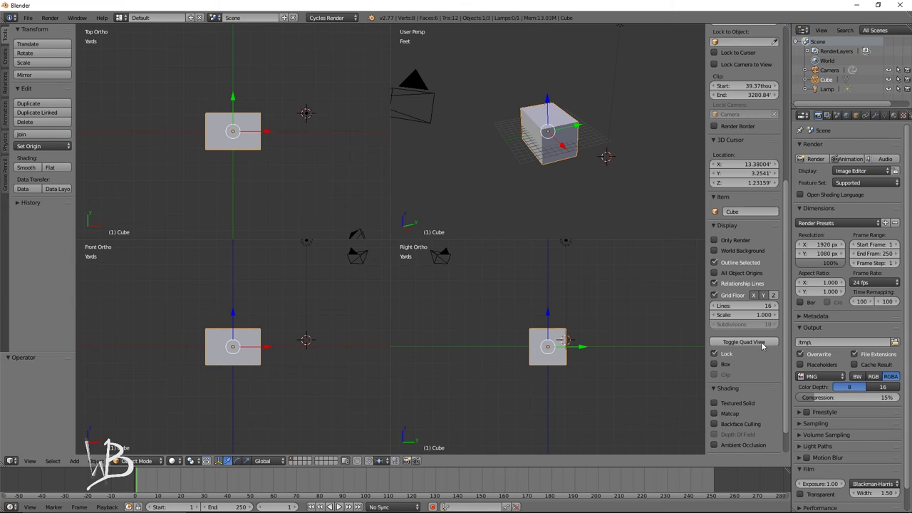
{"action": "left_click", "coordinate": [762, 343]}
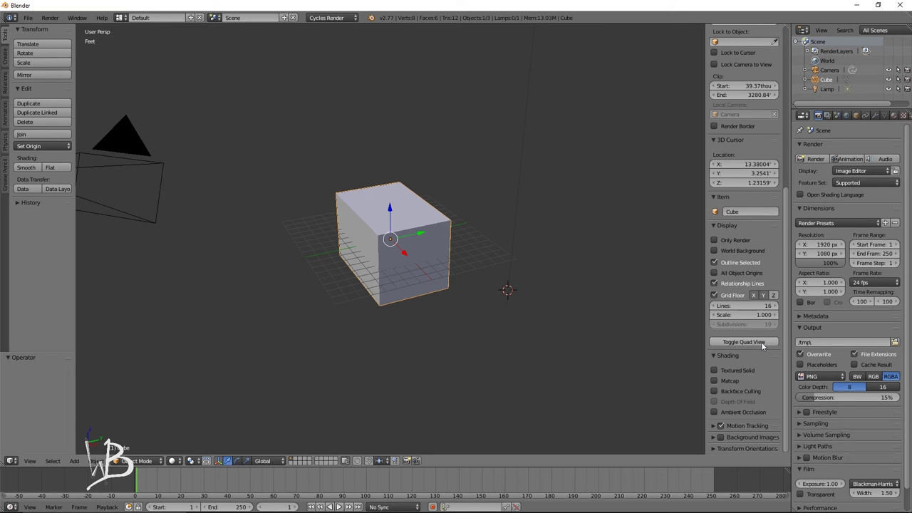
- Enable Matcap shading in the 3D view and try the gold matcap before restoring the plain grey one
{"action": "left_click", "coordinate": [736, 383]}
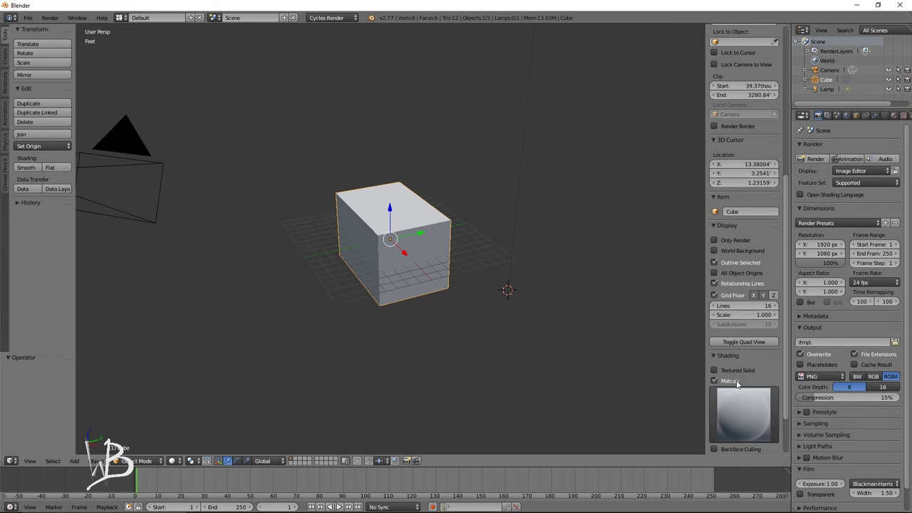
{"action": "scroll", "coordinate": [745, 390], "scroll_direction": "down", "scroll_amount": 1}
{"action": "scroll", "coordinate": [745, 391], "scroll_direction": "down", "scroll_amount": 2}
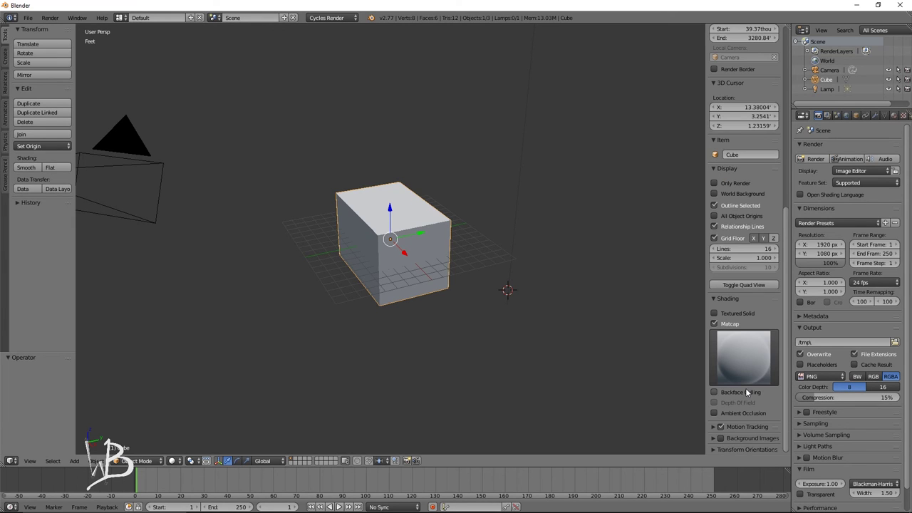
{"action": "left_click", "coordinate": [731, 355]}
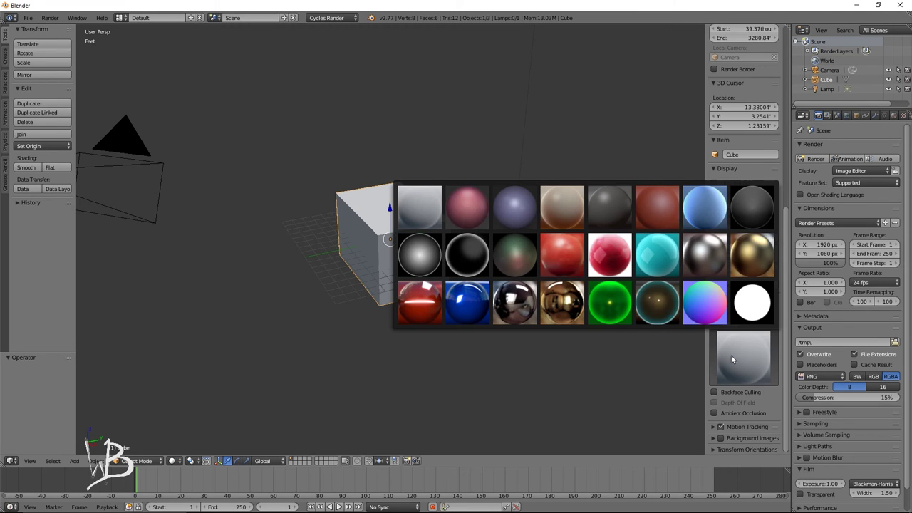
{"action": "left_click", "coordinate": [747, 255]}
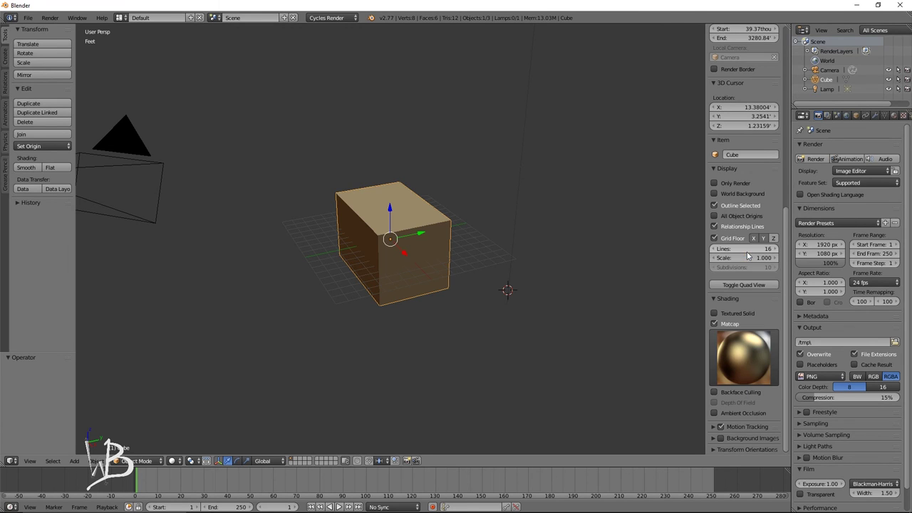
{"action": "left_click", "coordinate": [747, 349]}
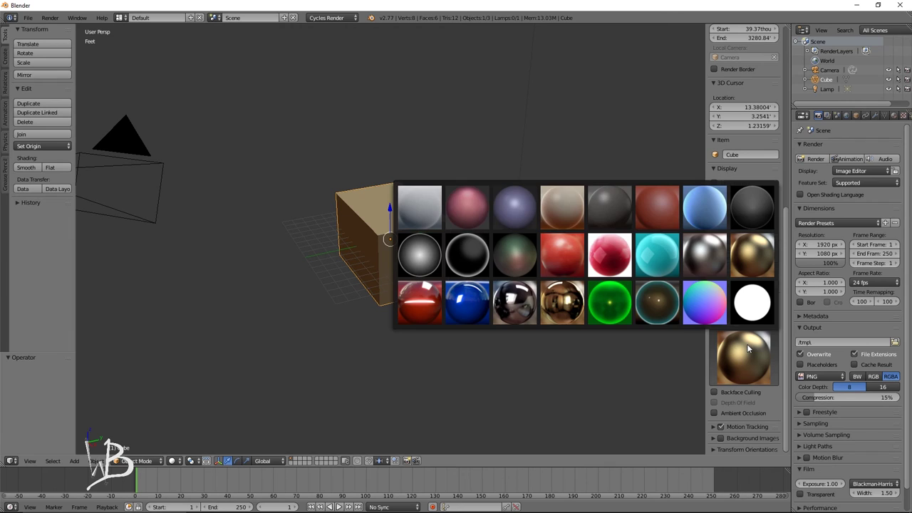
{"action": "left_click", "coordinate": [426, 211]}
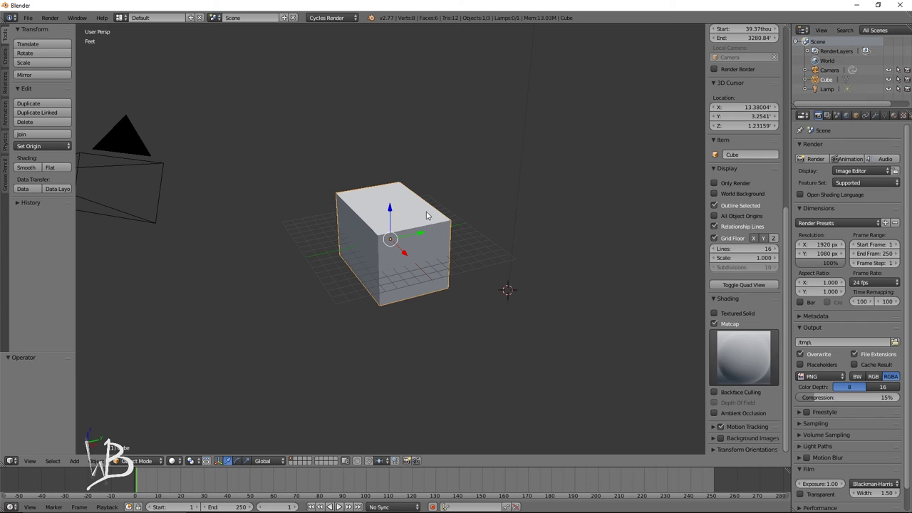
- Try the beige matcap and the gold one on the cube, and switch Matcap shading off
{"action": "left_click", "coordinate": [732, 351]}
{"action": "left_click", "coordinate": [550, 206]}
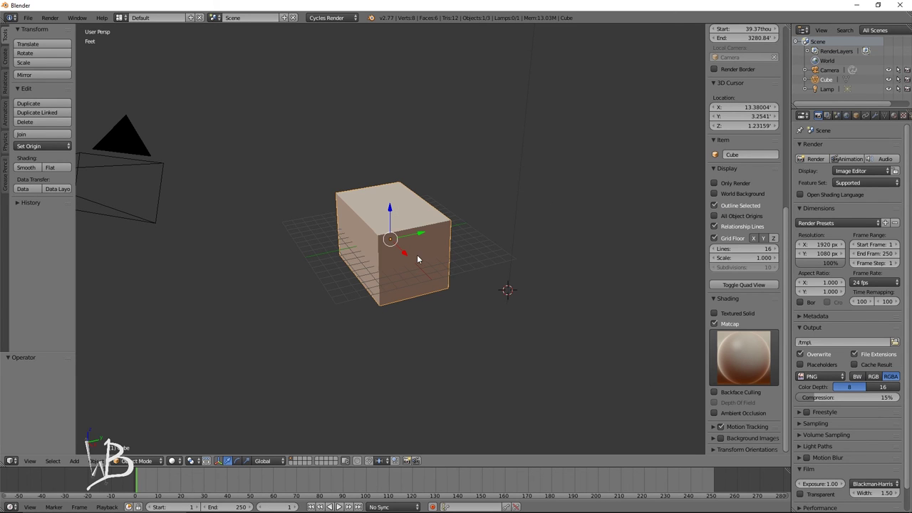
{"action": "left_click", "coordinate": [748, 363]}
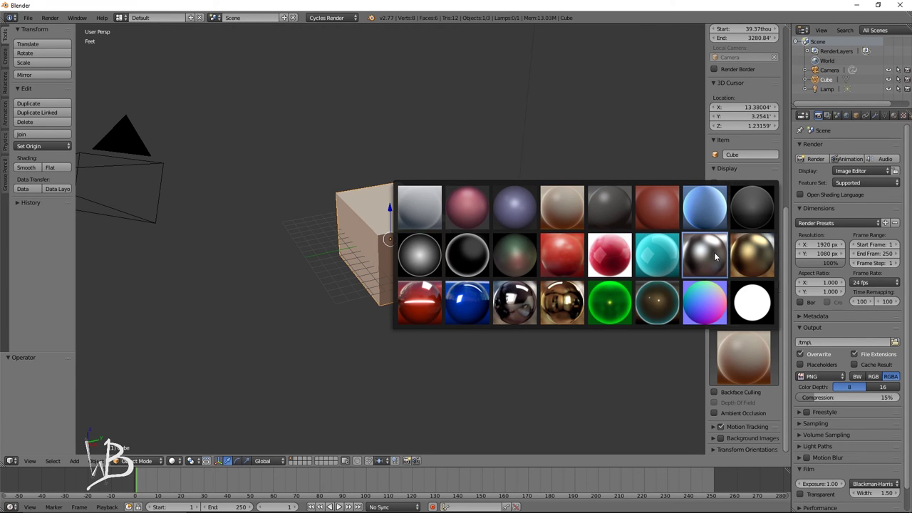
{"action": "left_click", "coordinate": [753, 258]}
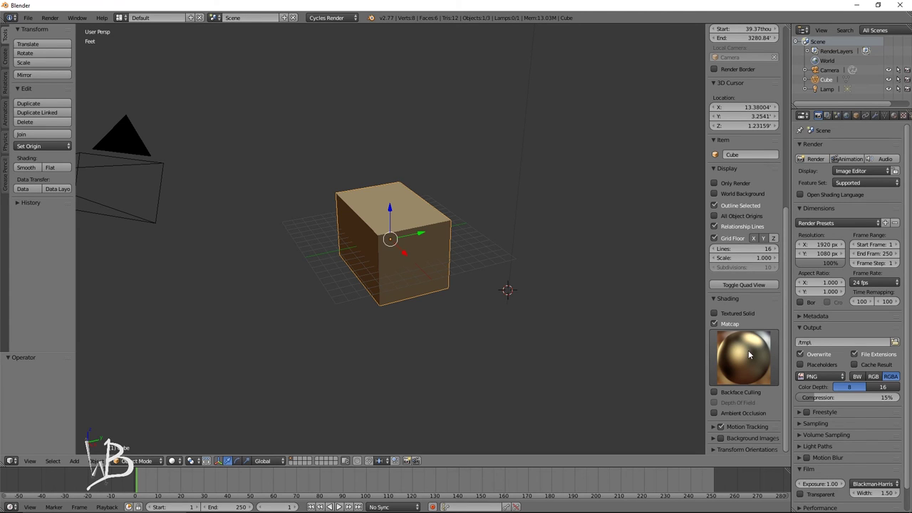
{"action": "left_click", "coordinate": [730, 323]}
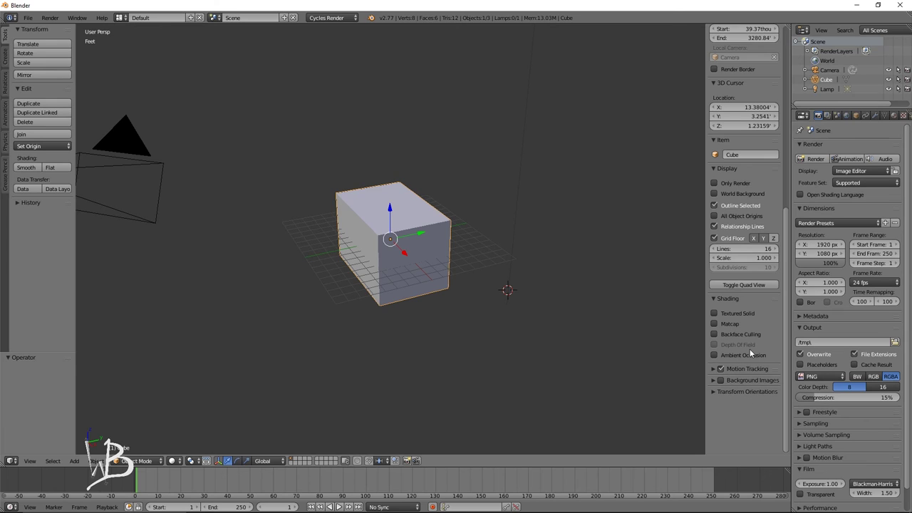
- Enable and expand Background Images to view the image options, and switch it off and collapse it again
{"action": "left_click", "coordinate": [720, 380]}
{"action": "left_click", "coordinate": [732, 380]}
{"action": "scroll", "coordinate": [746, 411], "scroll_direction": "down", "scroll_amount": 1}
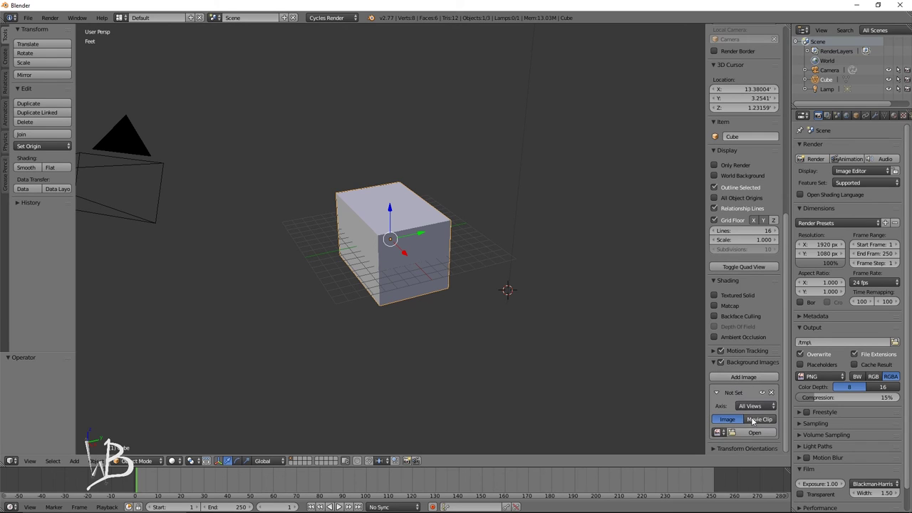
{"action": "left_click", "coordinate": [721, 363]}
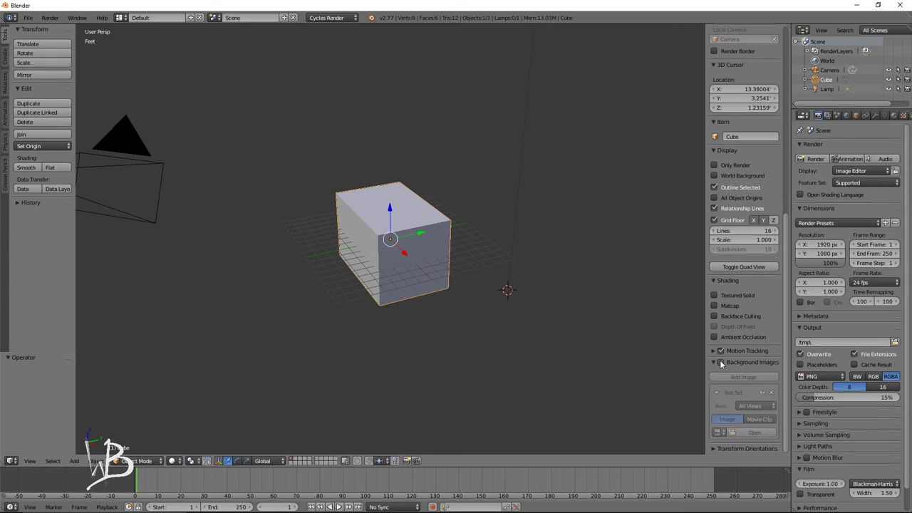
{"action": "left_click", "coordinate": [714, 362]}
- Look at the available choices in the 3D view's Transform Orientations settings and collapse them again
{"action": "left_click", "coordinate": [710, 375]}
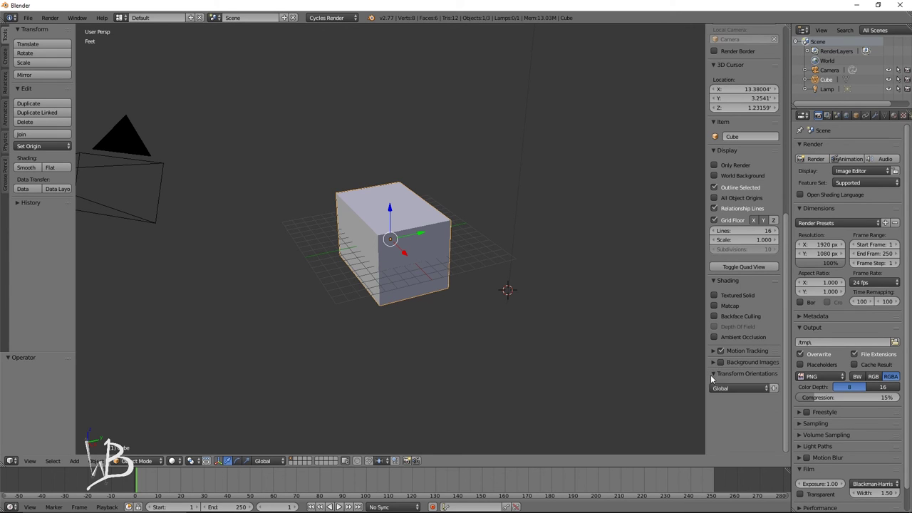
{"action": "left_click", "coordinate": [729, 388]}
{"action": "left_click", "coordinate": [745, 374]}
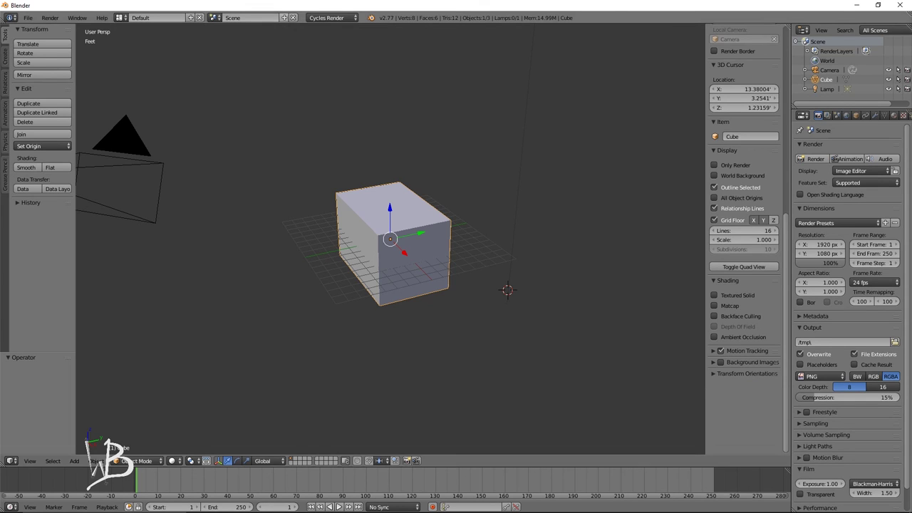
- Examine the Create, Relations, Animation, Physics and Grease Pencil tool sets and return to the general object tools
{"action": "left_click", "coordinate": [6, 57]}
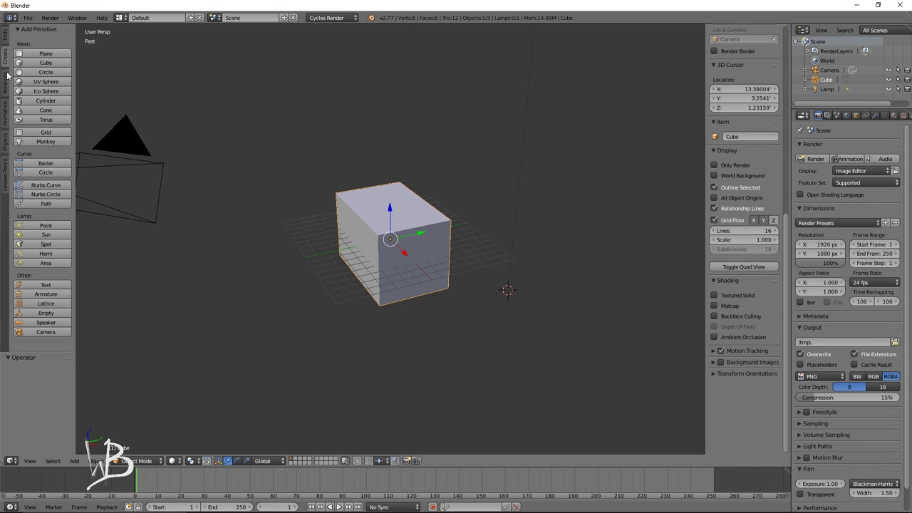
{"action": "left_click", "coordinate": [6, 79]}
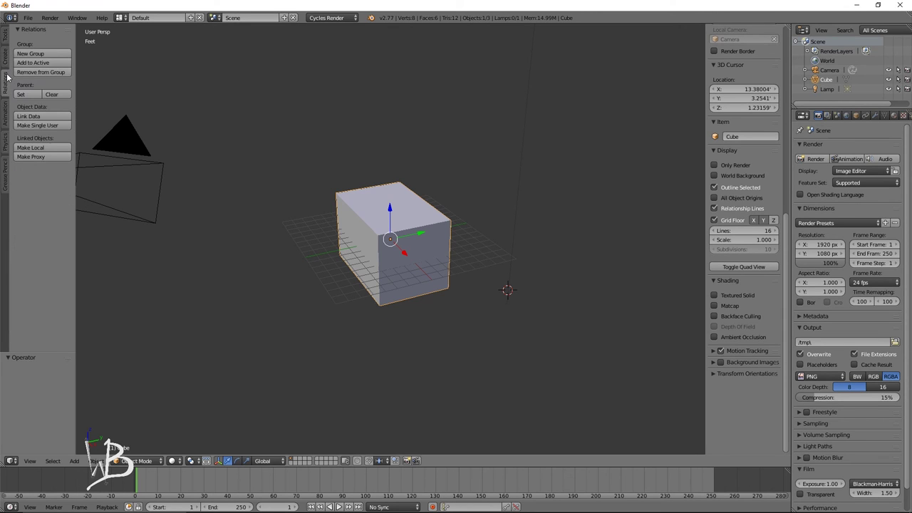
{"action": "left_click", "coordinate": [2, 112]}
{"action": "left_click", "coordinate": [5, 139]}
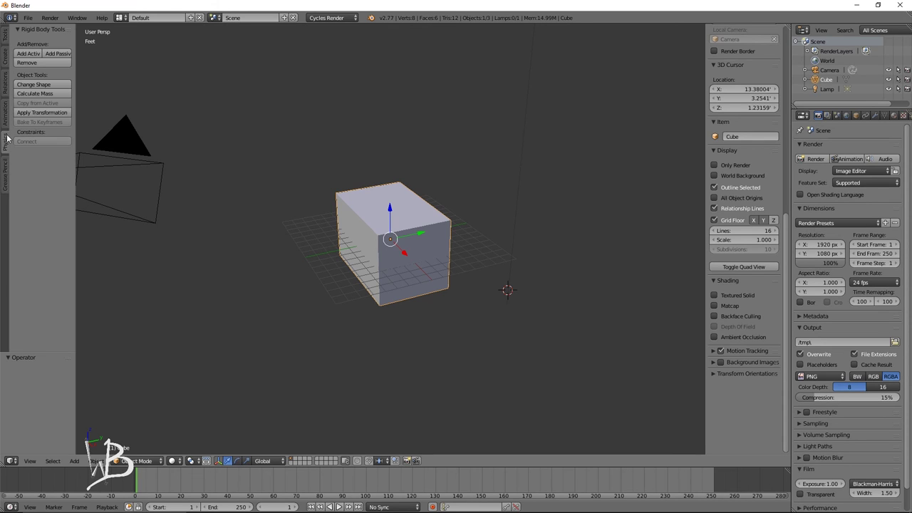
{"action": "left_click", "coordinate": [7, 181]}
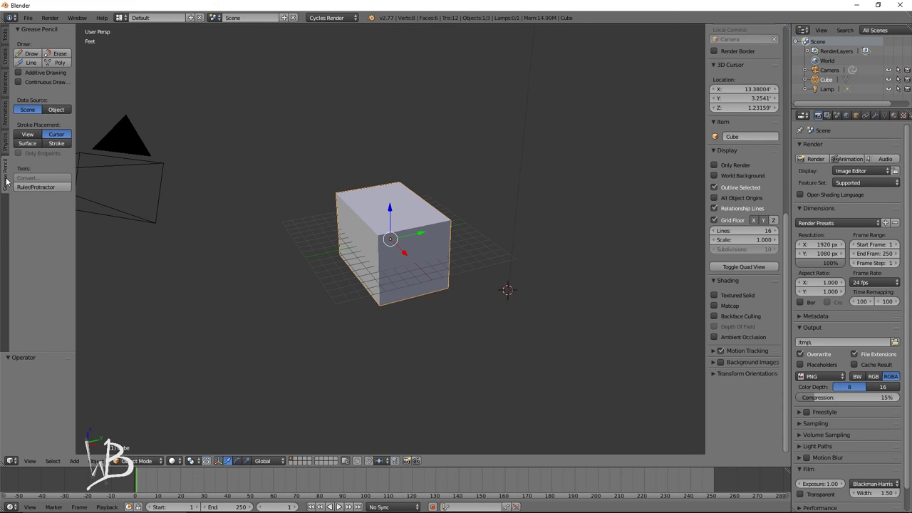
{"action": "left_click", "coordinate": [6, 37]}
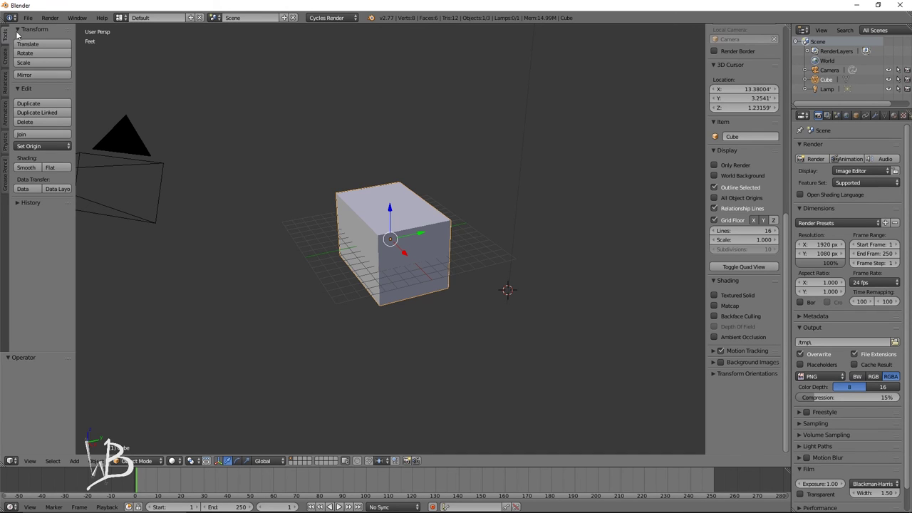
{"action": "left_click", "coordinate": [5, 61]}
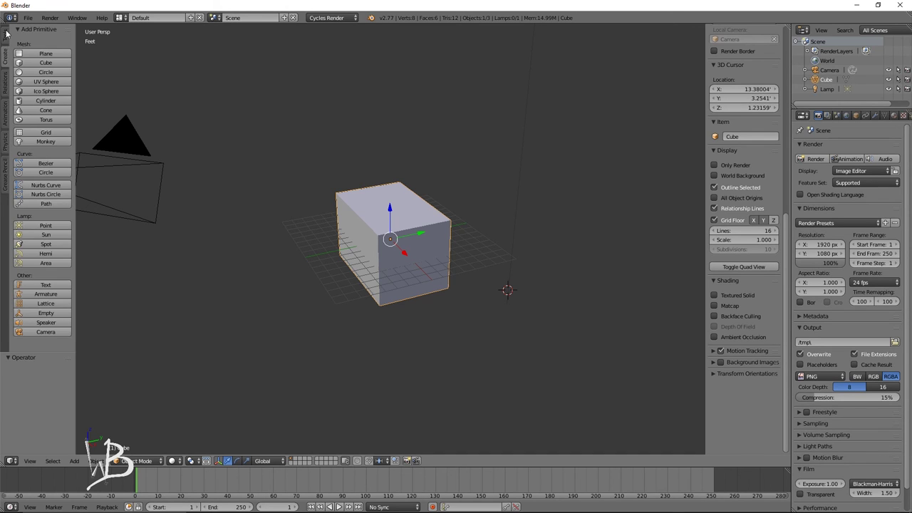
{"action": "left_click", "coordinate": [6, 35]}
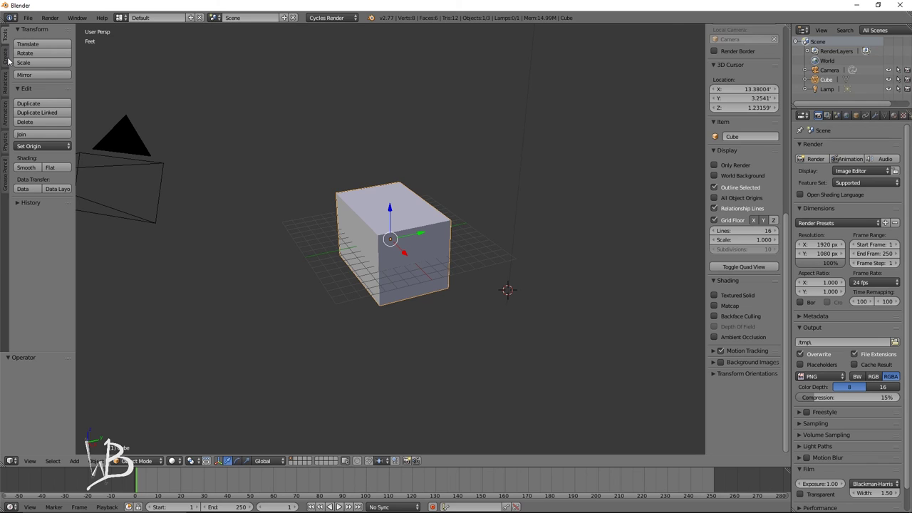
{"action": "left_click", "coordinate": [6, 61]}
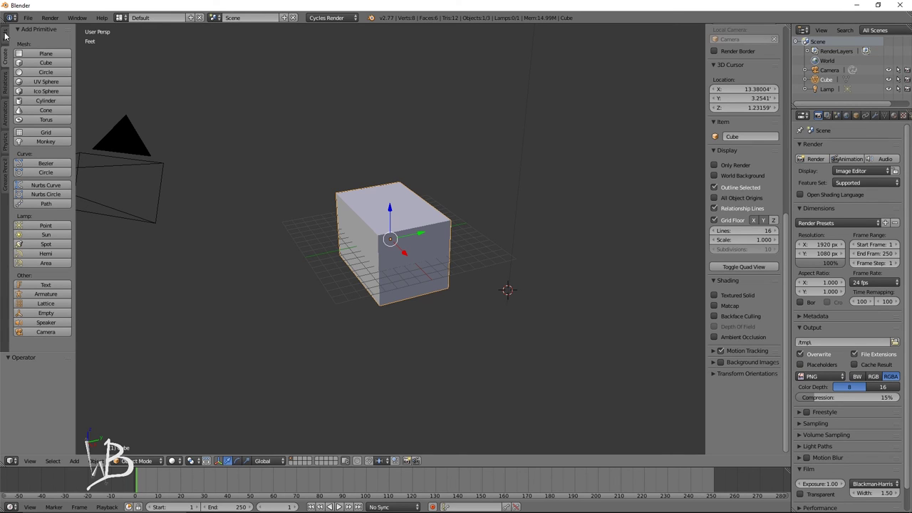
{"action": "left_click", "coordinate": [6, 36]}
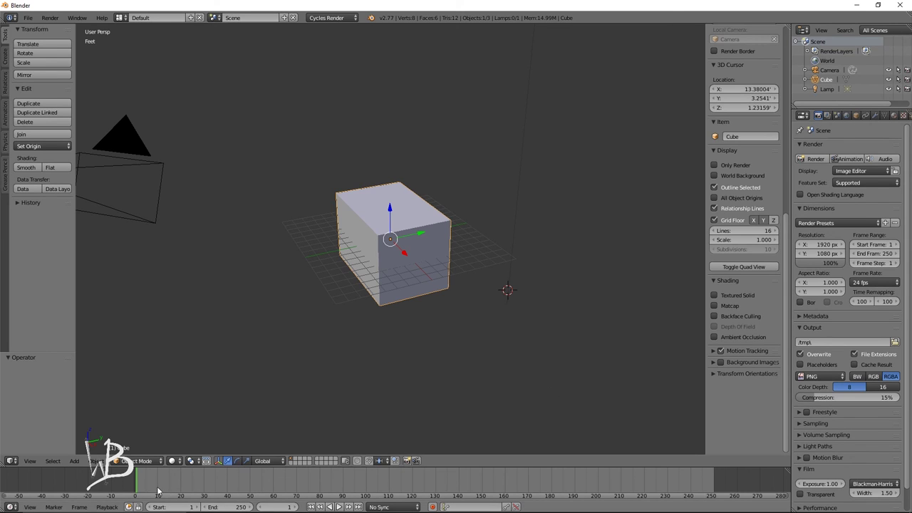
- Join the 3D view with the timeline so that the 3D view takes over the timeline's area
{"action": "right_click", "coordinate": [571, 467]}
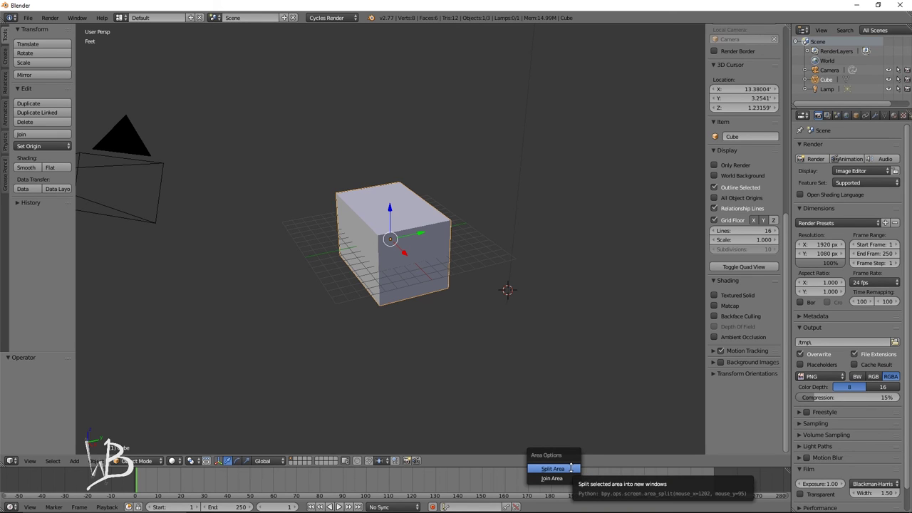
{"action": "left_click", "coordinate": [570, 468]}
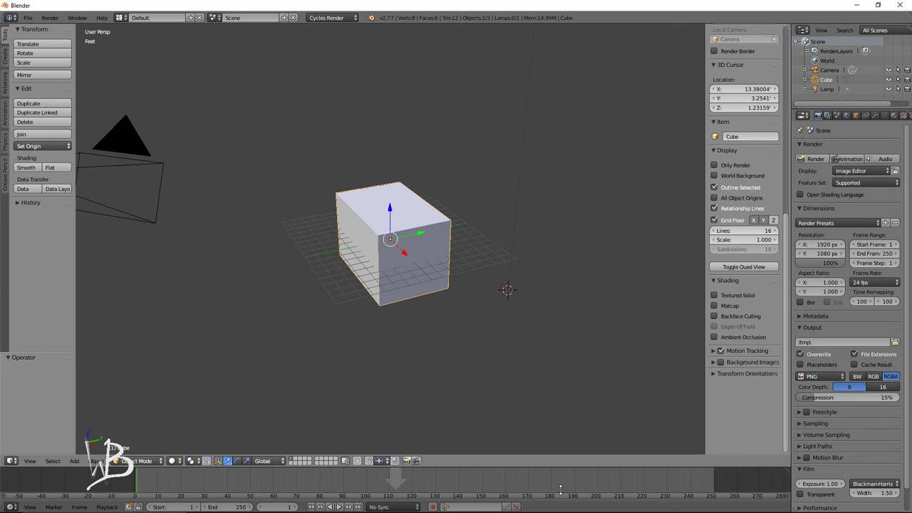
{"action": "left_click", "coordinate": [561, 489]}
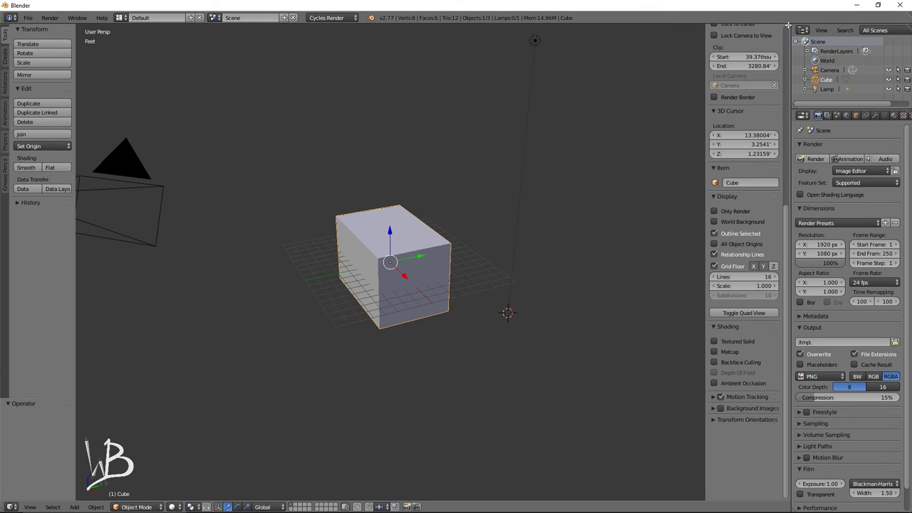
- Split the 3D view into one large and two smaller areas, and change the upper small area to the Node Editor
{"action": "left_click_drag", "start_coordinate": [788, 25], "coordinate": [562, 53]}
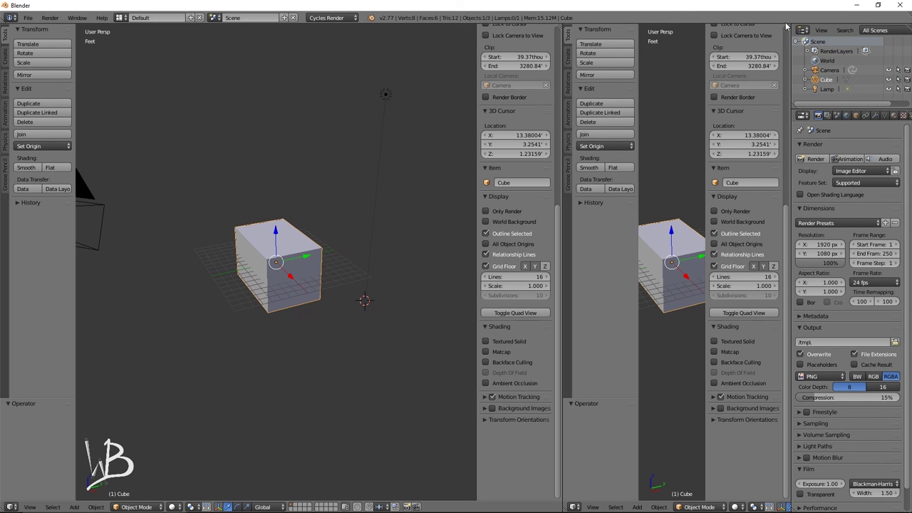
{"action": "left_click_drag", "start_coordinate": [787, 25], "coordinate": [741, 124]}
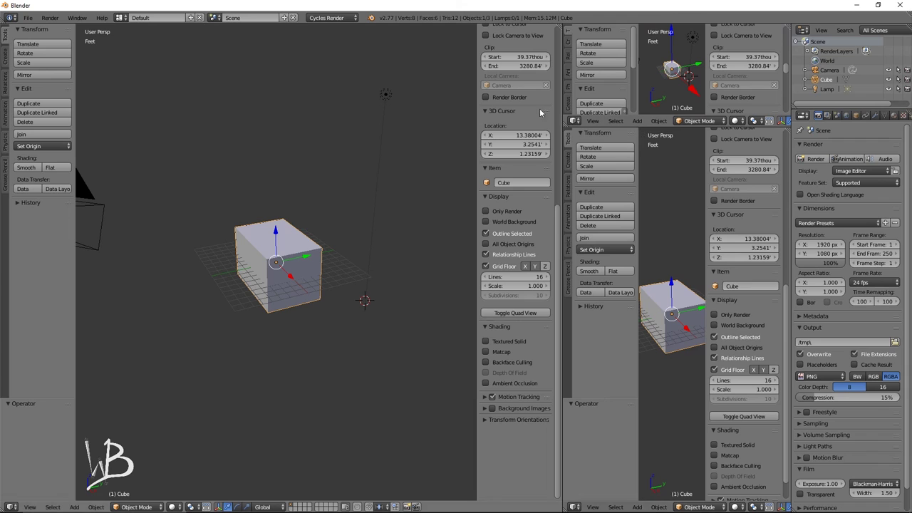
{"action": "left_click", "coordinate": [575, 122]}
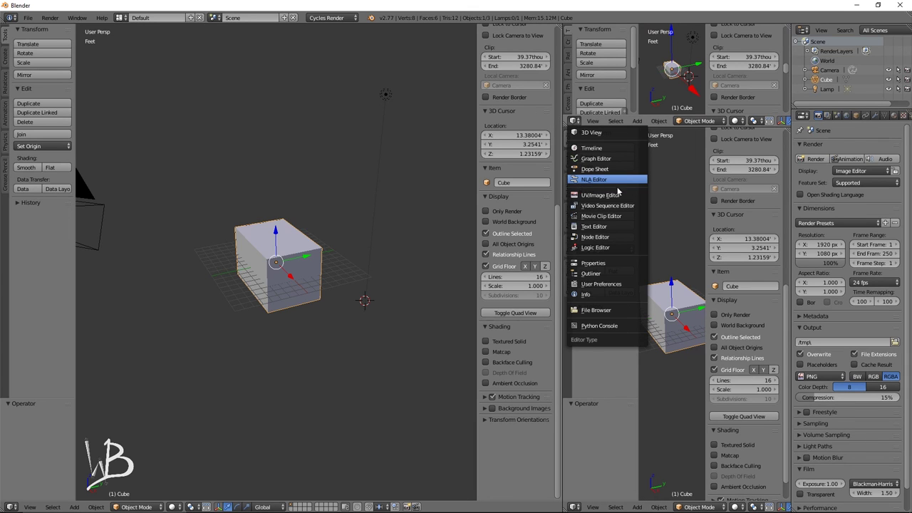
{"action": "left_click", "coordinate": [623, 237]}
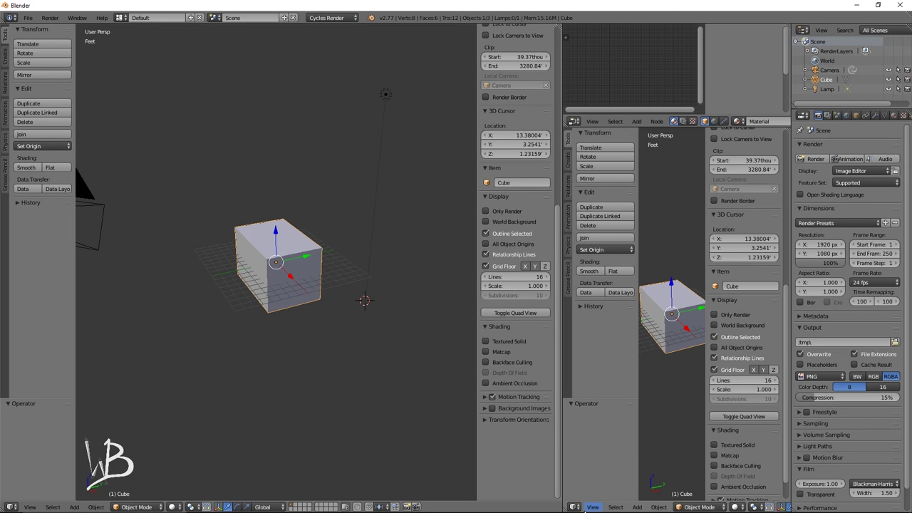
- Change the lower small area from a 3D view to the UV/Image Editor
{"action": "left_click", "coordinate": [576, 506]}
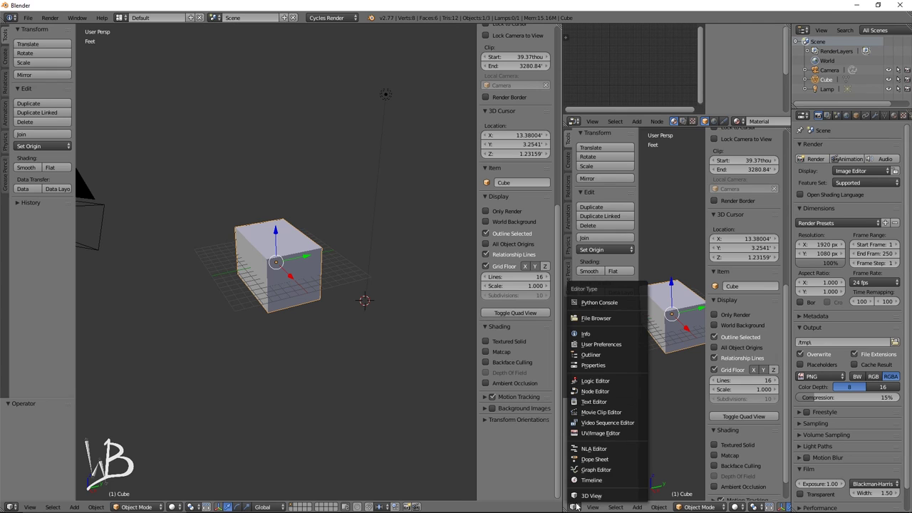
{"action": "left_click", "coordinate": [595, 434]}
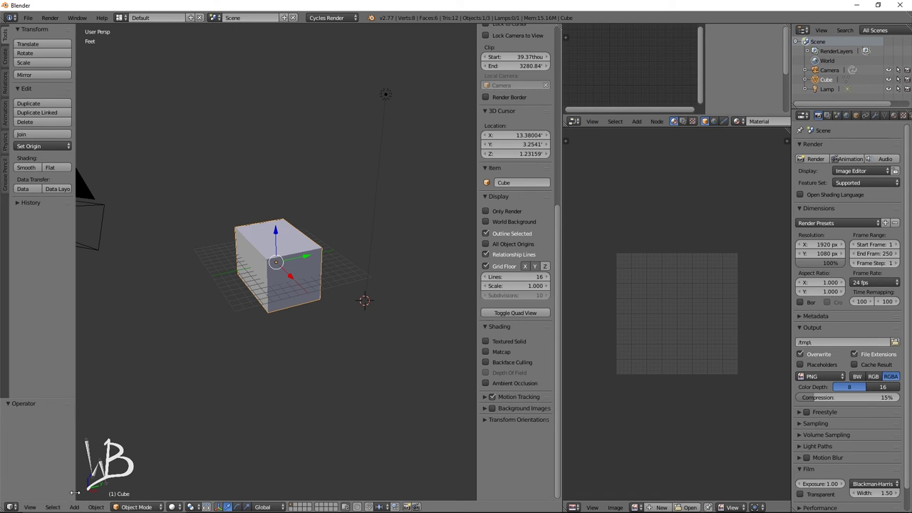
- Look over the large 3D view's View and Add commands, and switch the cube to Edit Mode and back to Object Mode
{"action": "left_click", "coordinate": [29, 507]}
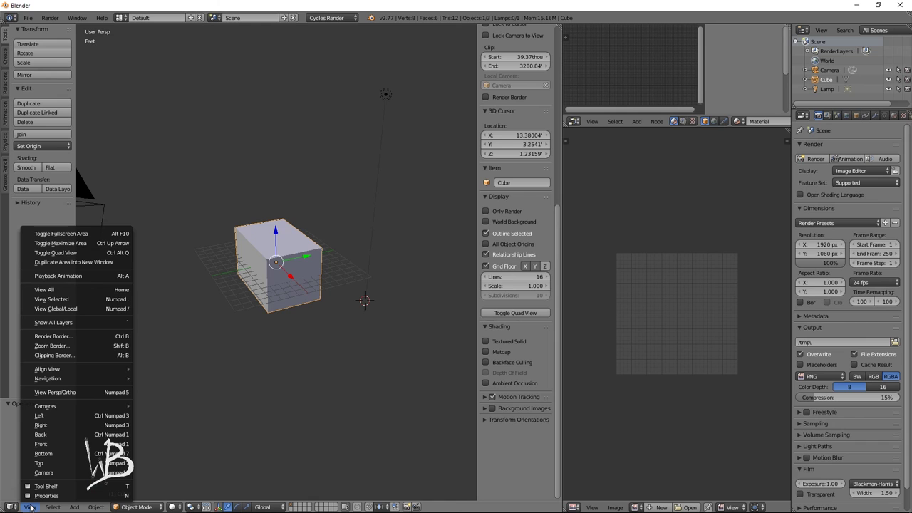
{"action": "mouse_move", "coordinate": [73, 507]}
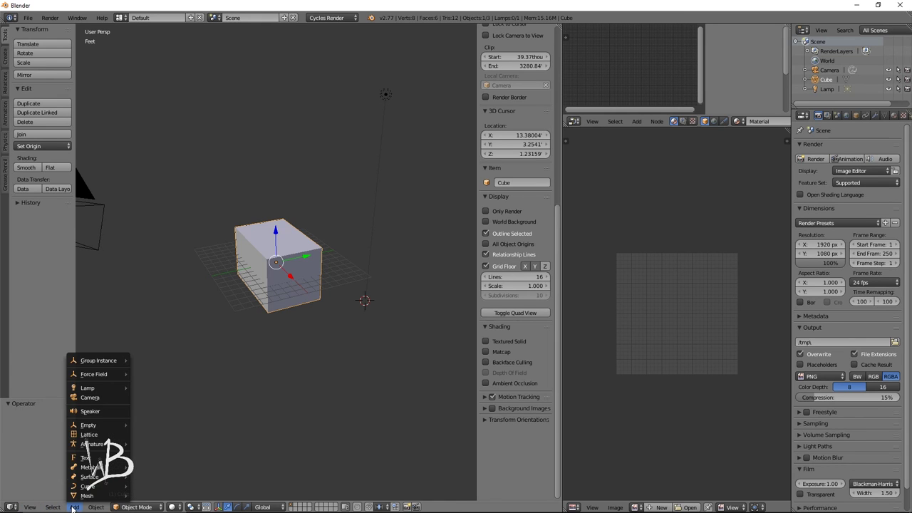
{"action": "left_click", "coordinate": [135, 507]}
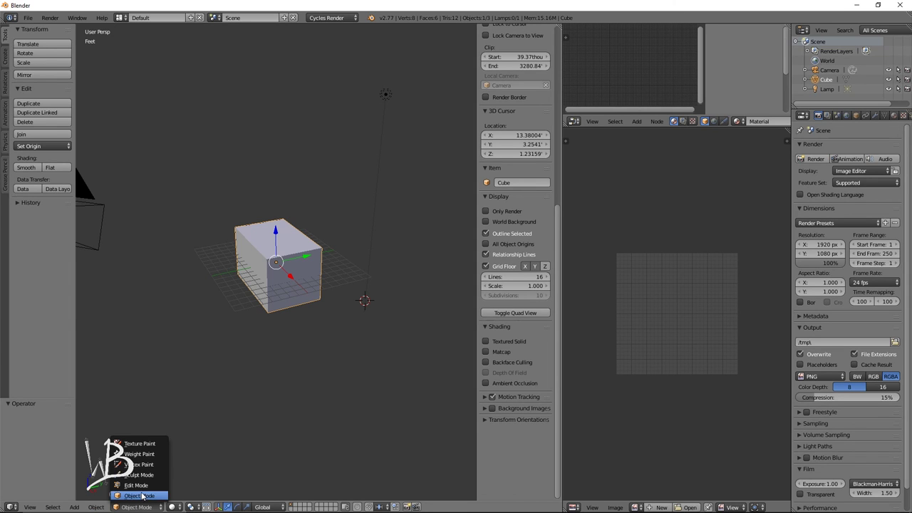
{"action": "left_click", "coordinate": [158, 484]}
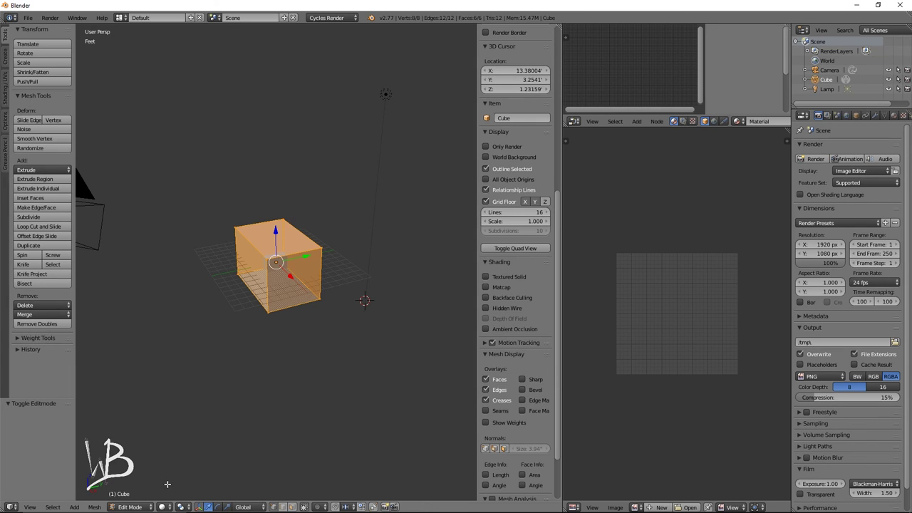
{"action": "left_click", "coordinate": [134, 507]}
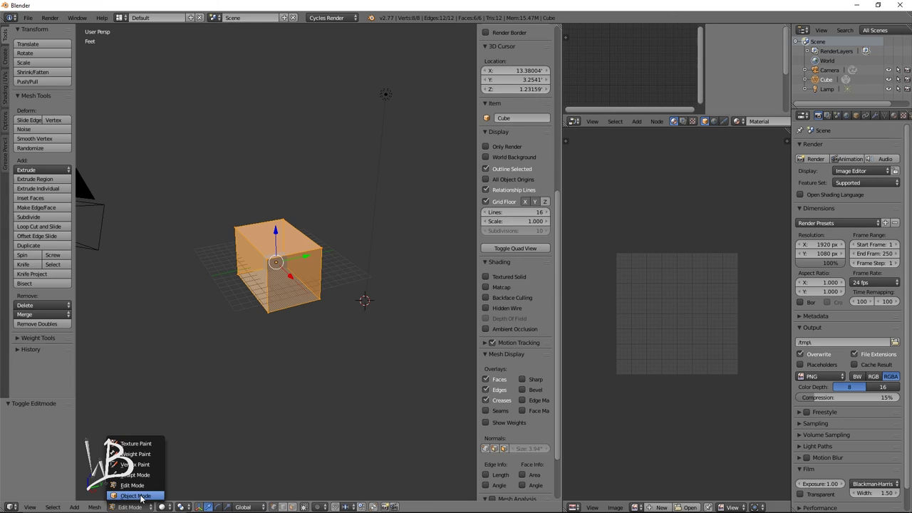
{"action": "left_click", "coordinate": [136, 495]}
- Try the 3D Cursor as the pivot point in the large 3D view and return the pivot to Median Point
{"action": "left_click", "coordinate": [173, 506]}
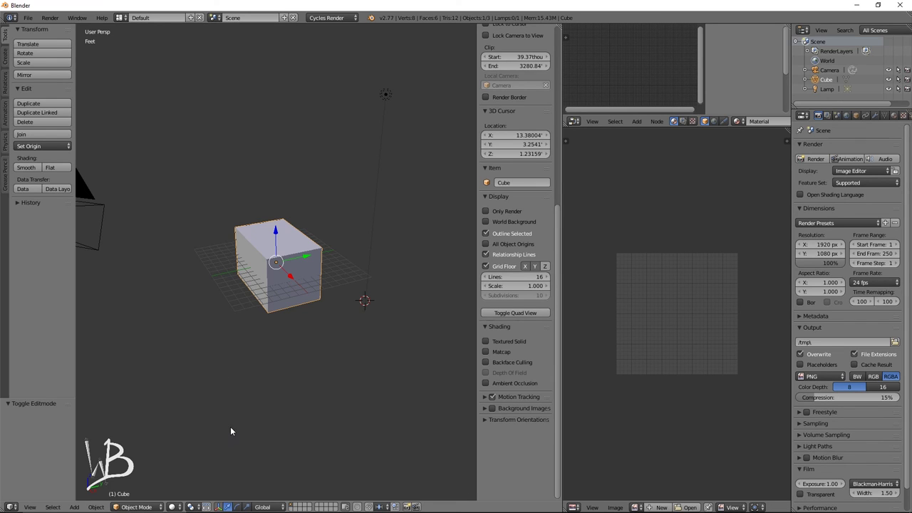
{"action": "left_click", "coordinate": [199, 507]}
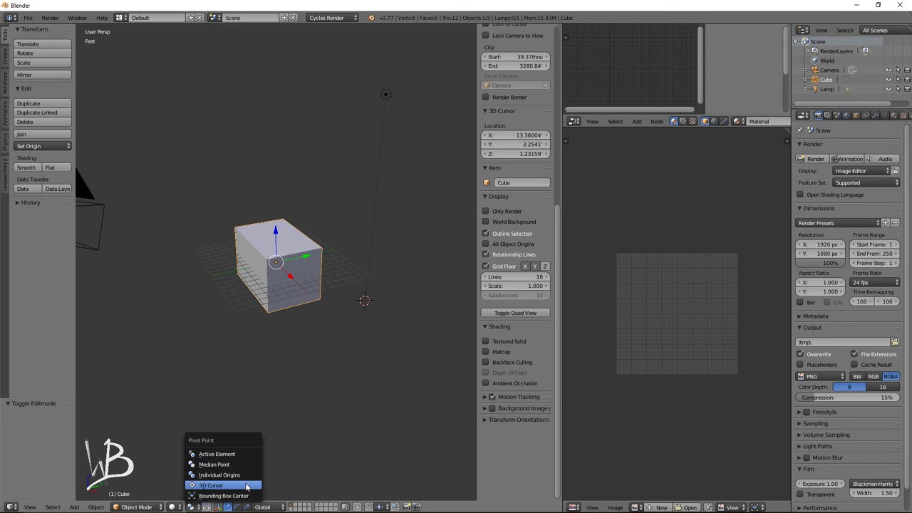
{"action": "left_click", "coordinate": [246, 487]}
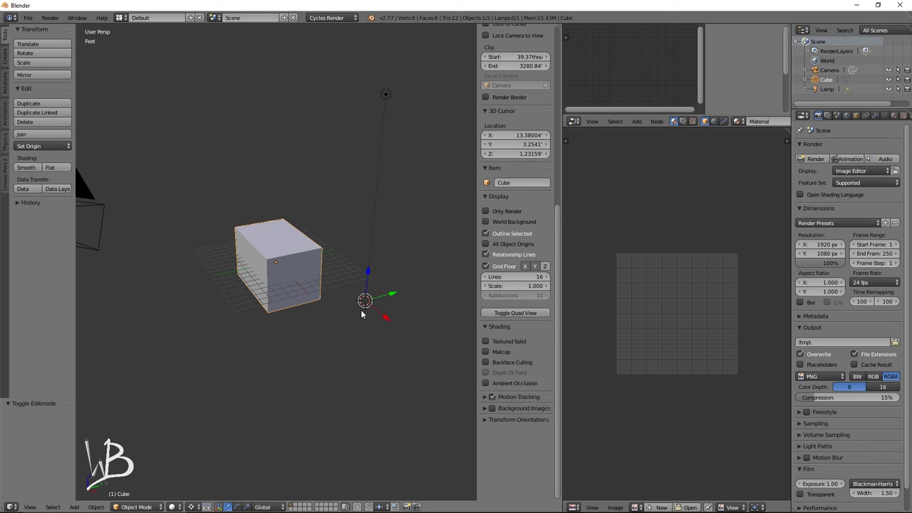
{"action": "left_click", "coordinate": [197, 504]}
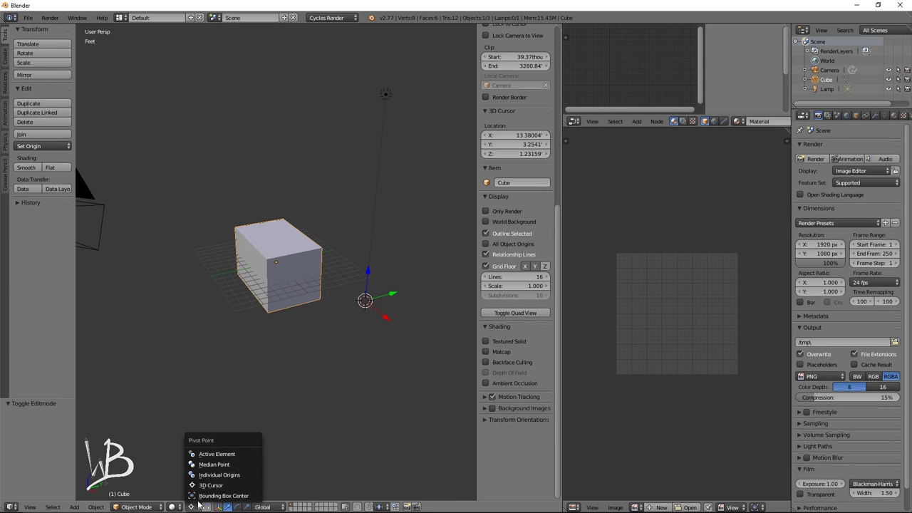
{"action": "left_click", "coordinate": [234, 466]}
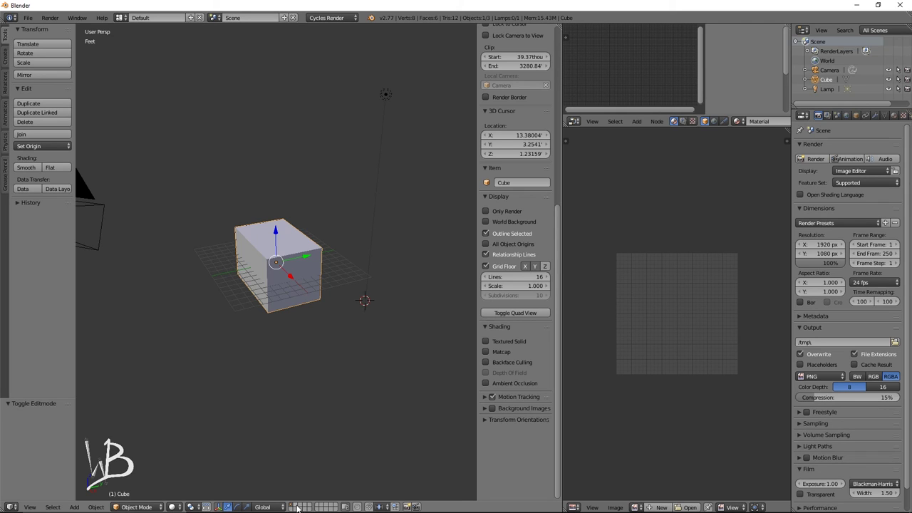
- Enable proportional editing in the large 3D view with the Smooth falloff type
{"action": "left_click", "coordinate": [360, 508]}
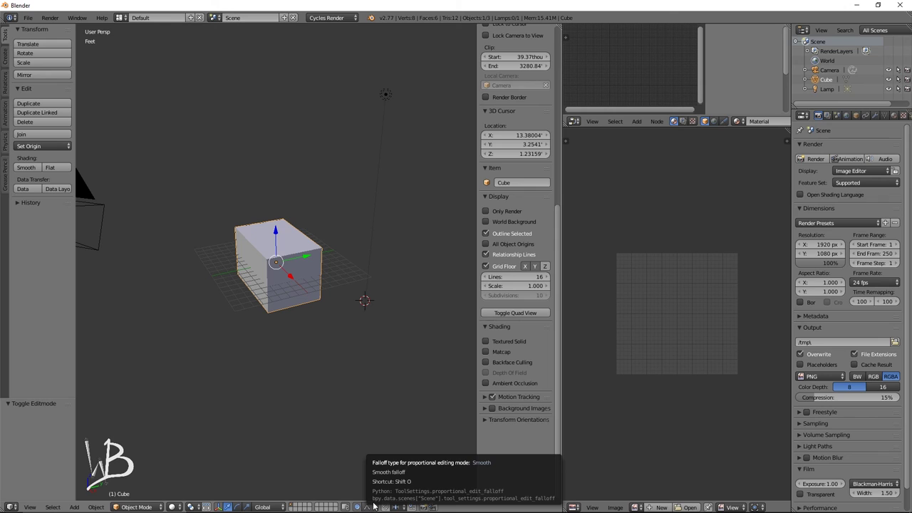
{"action": "left_click", "coordinate": [370, 507]}
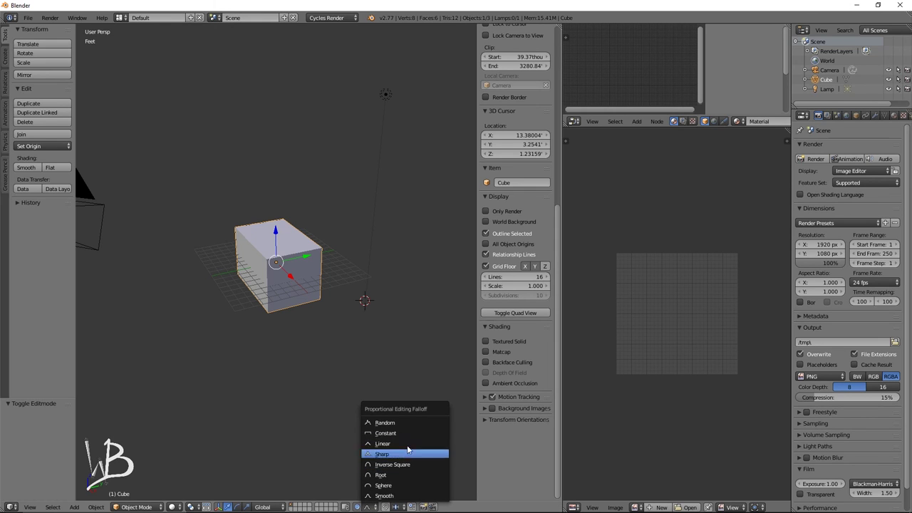
{"action": "left_click", "coordinate": [375, 496]}
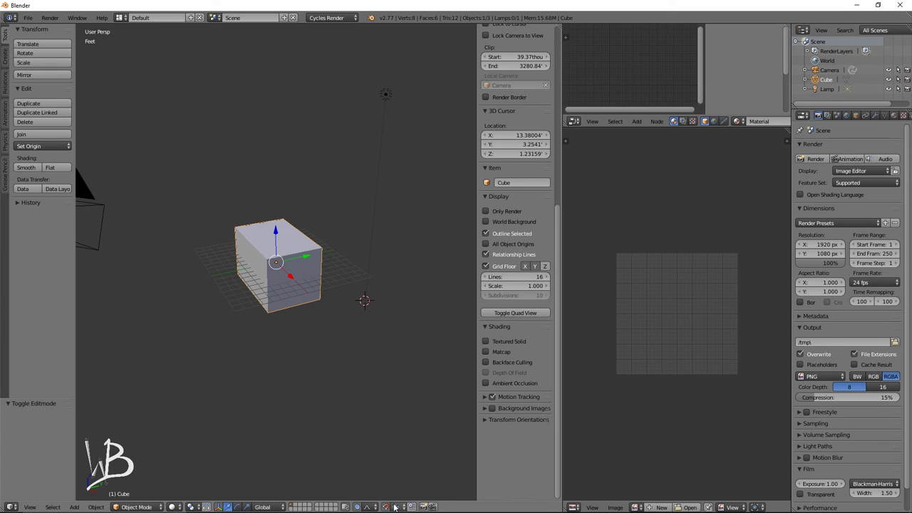
- Check the snap element setting and place the 3D cursor in empty space beside the cube, at about X 15.7', Y 2.9', Z -3.3'
{"action": "left_click", "coordinate": [396, 506]}
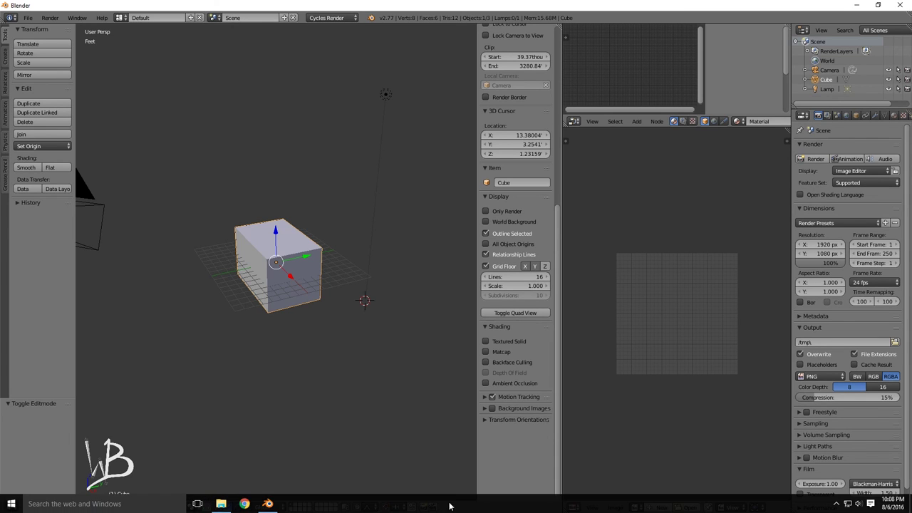
{"action": "left_click", "coordinate": [373, 353]}
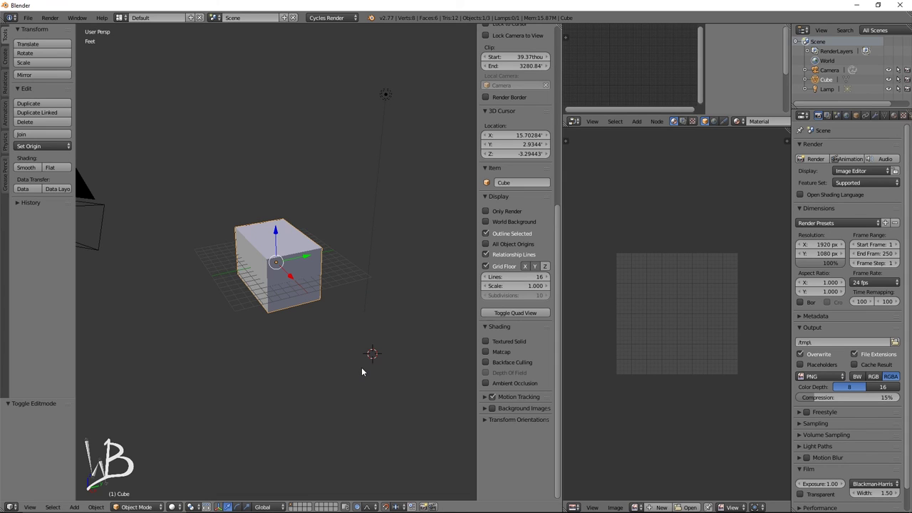